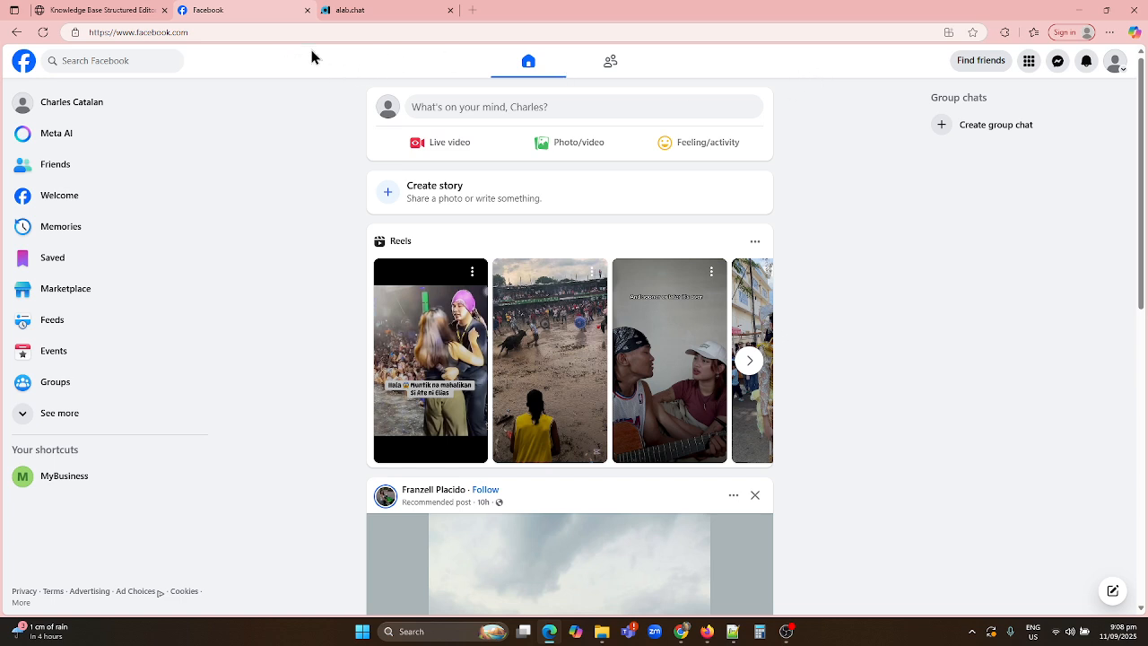
Glance at the alab.chat site's address, then return to the Facebook home feed
left_click(373, 13)
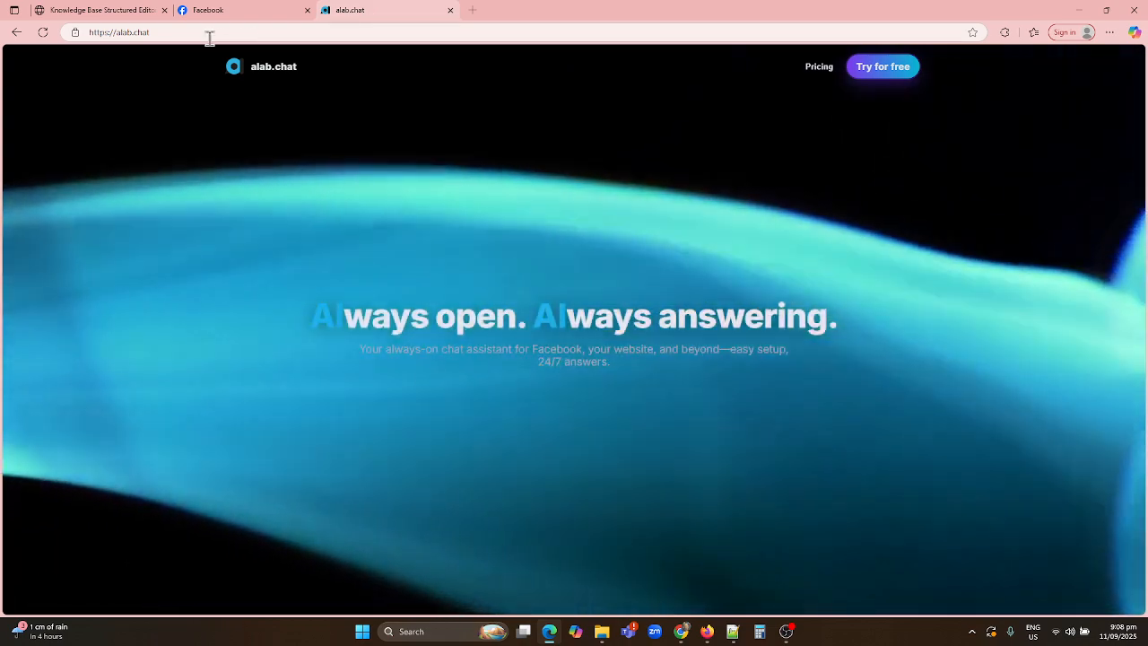
left_click(207, 33)
key("Escape")
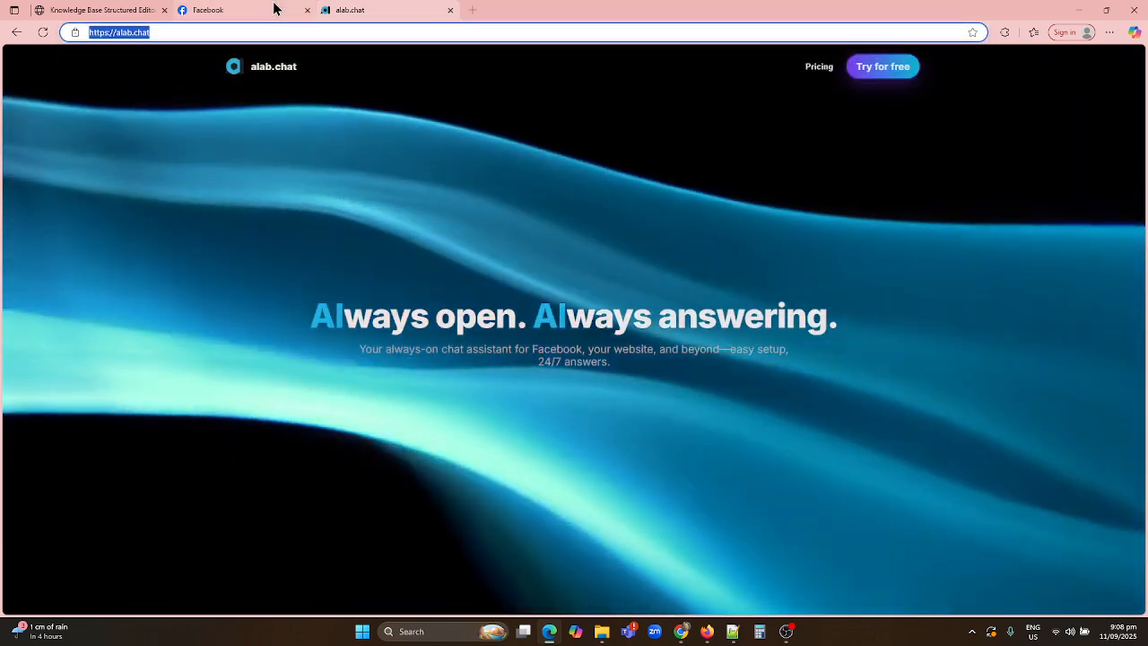
left_click(248, 12)
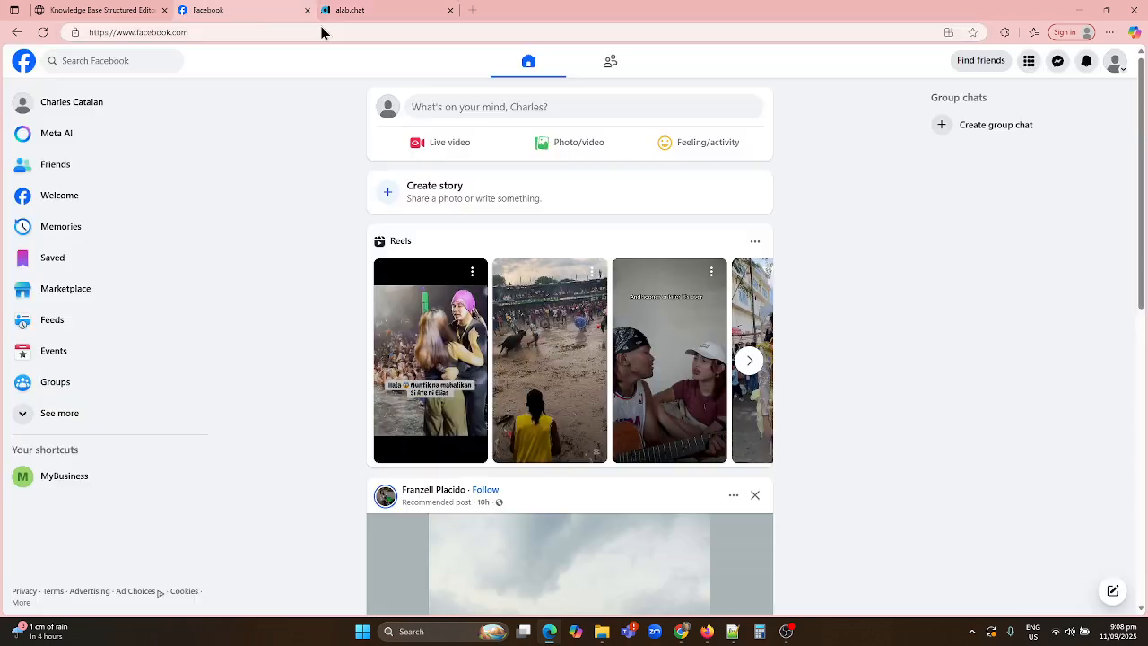
Find the MyBusiness page in Messenger and send it the message 'Hi'
left_click(1058, 60)
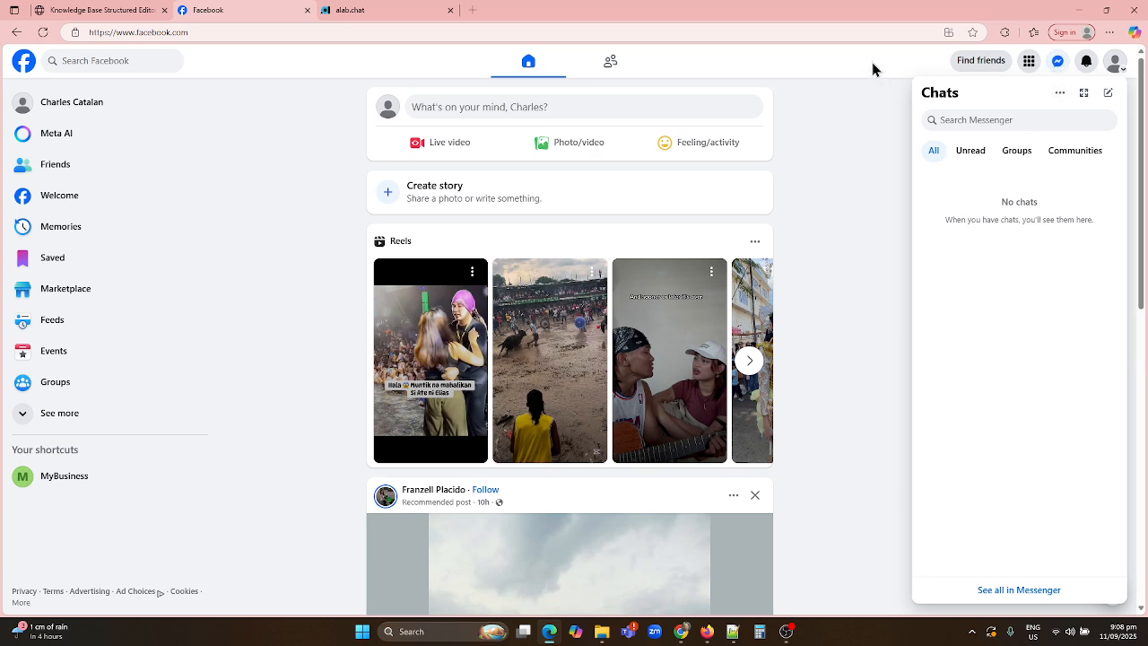
left_click(1116, 61)
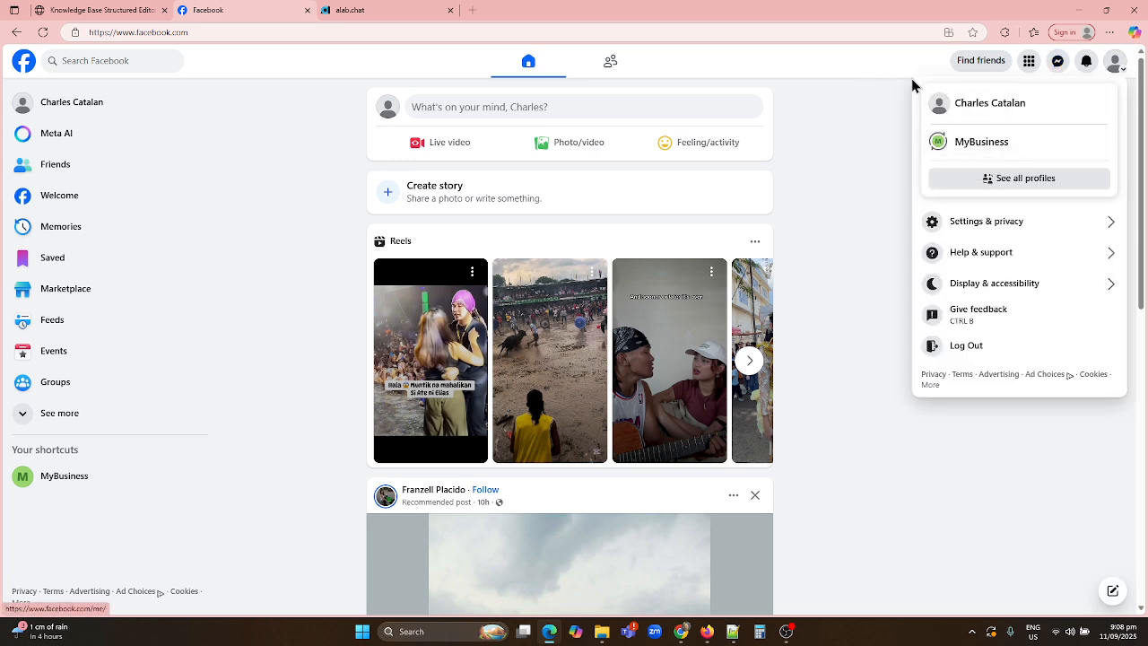
left_click(865, 66)
left_click(1058, 60)
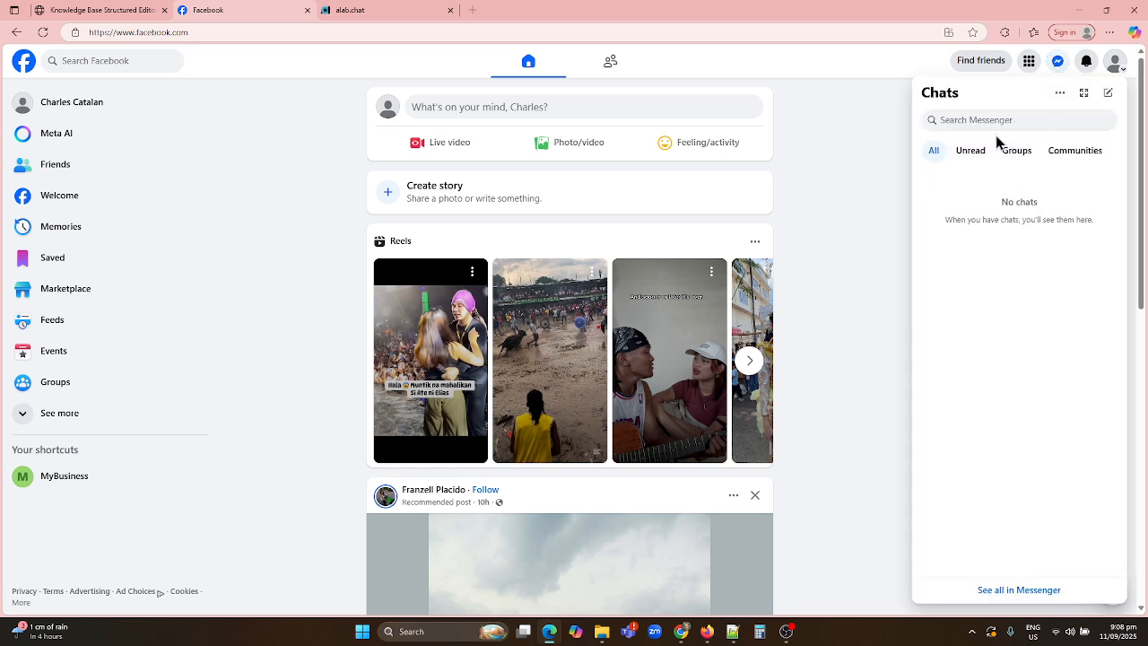
left_click(993, 120)
left_click(982, 180)
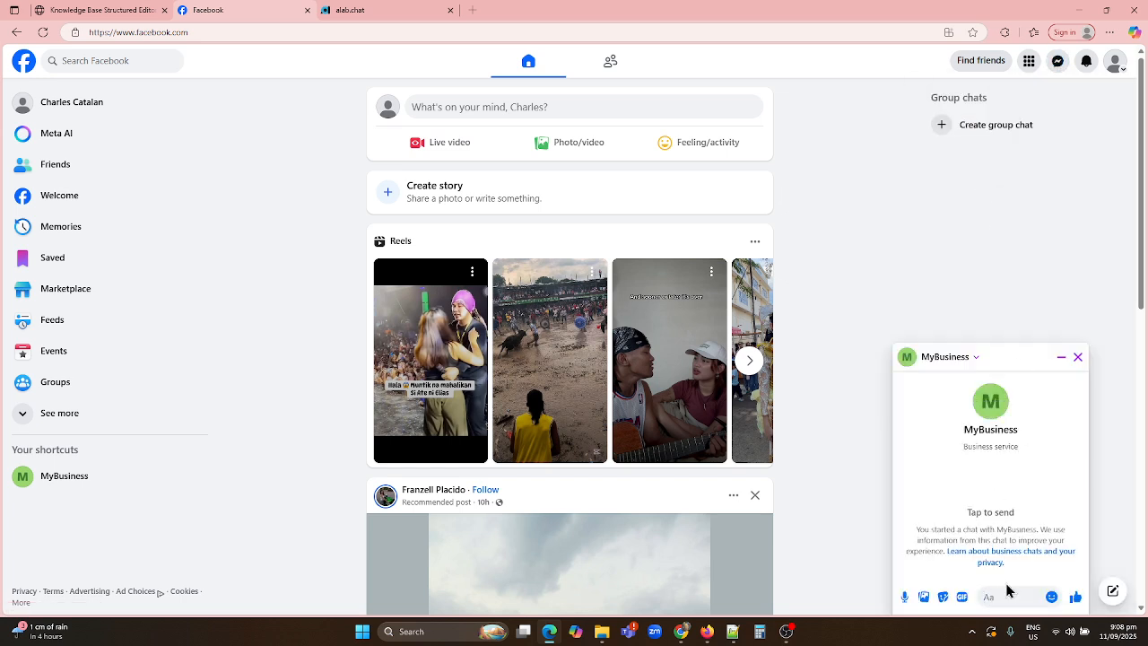
left_click(1007, 591)
type("Hi")
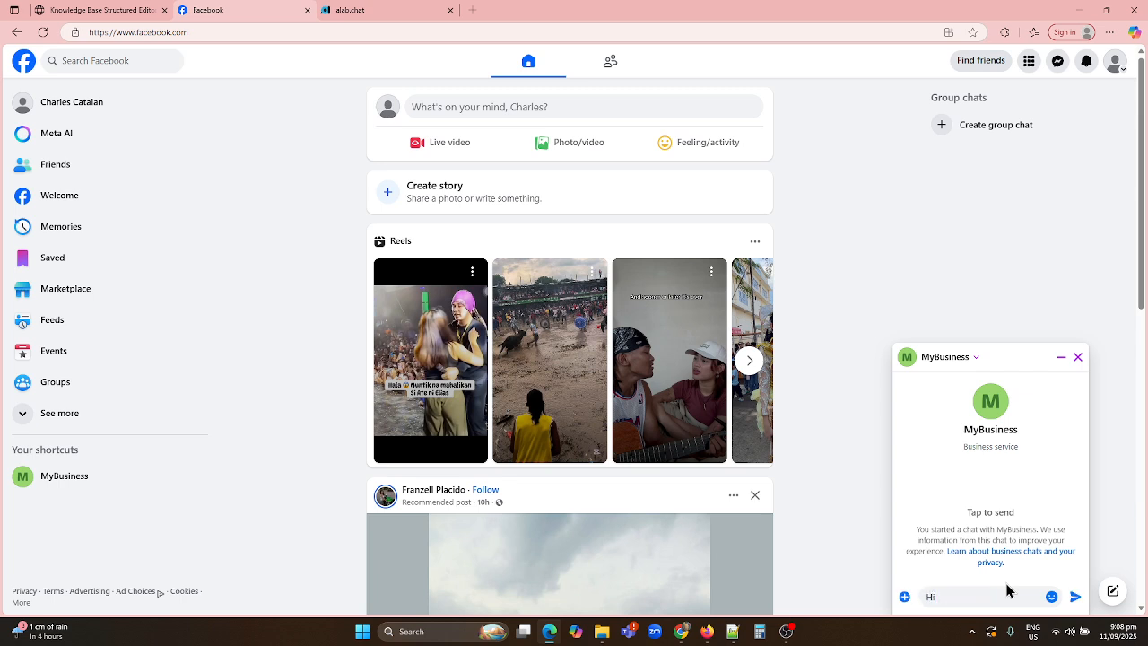
key("Return")
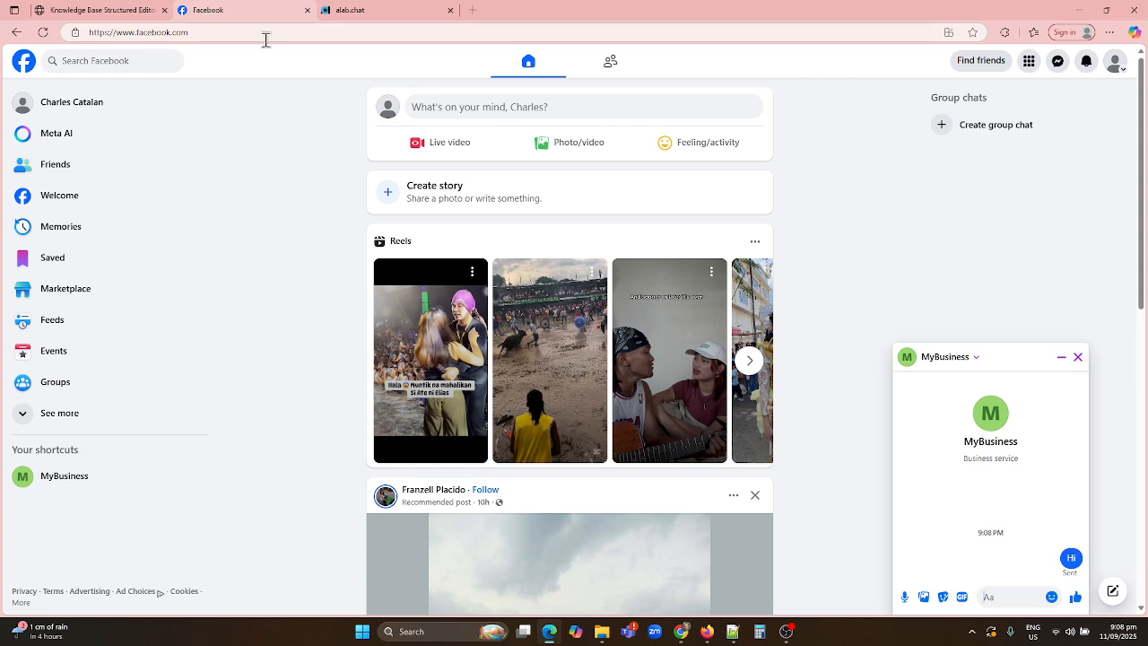
Zoom alab.chat to 125% and sign up through Try for free using the existing Facebook login
left_click(365, 15)
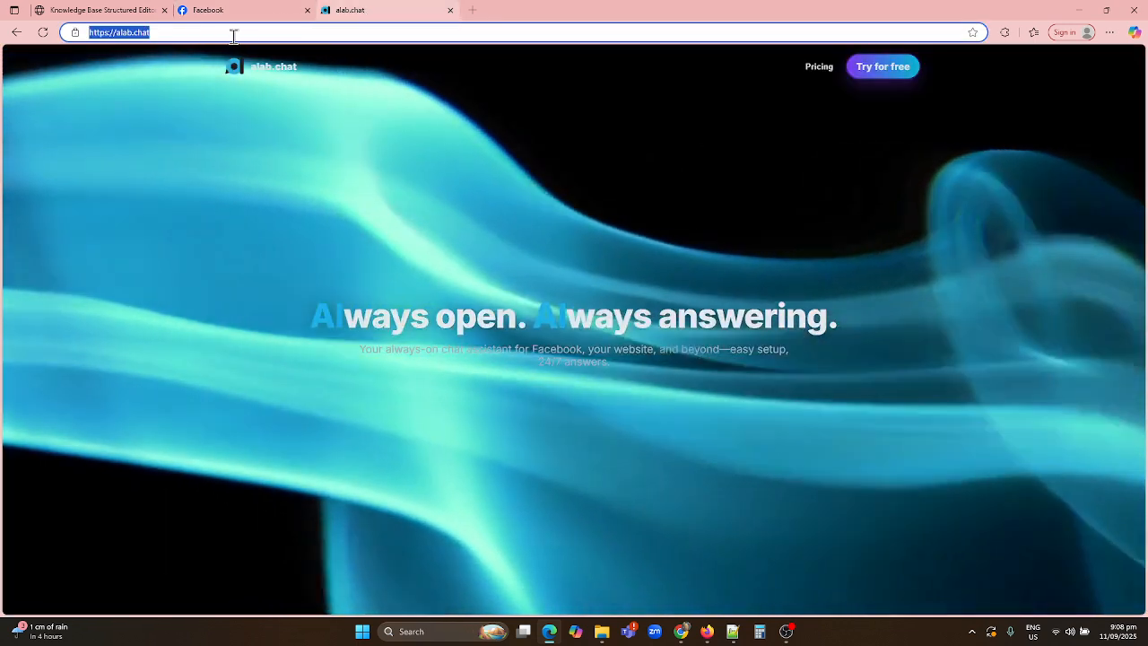
left_click(224, 33)
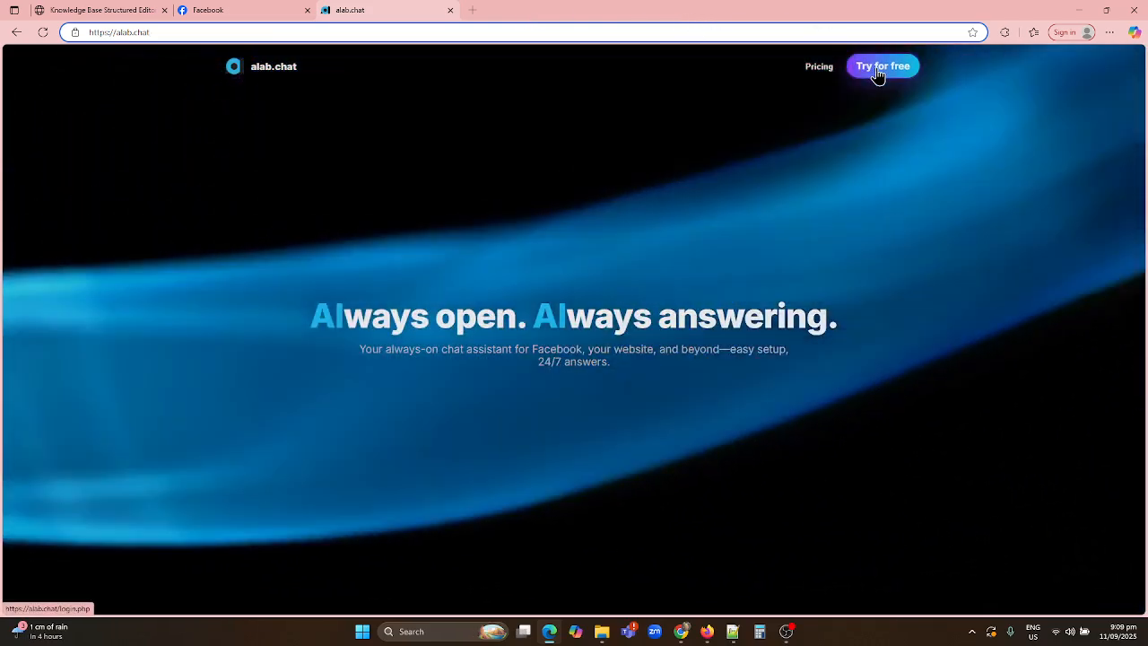
key("ctrl+plus")
key("ctrl+plus")
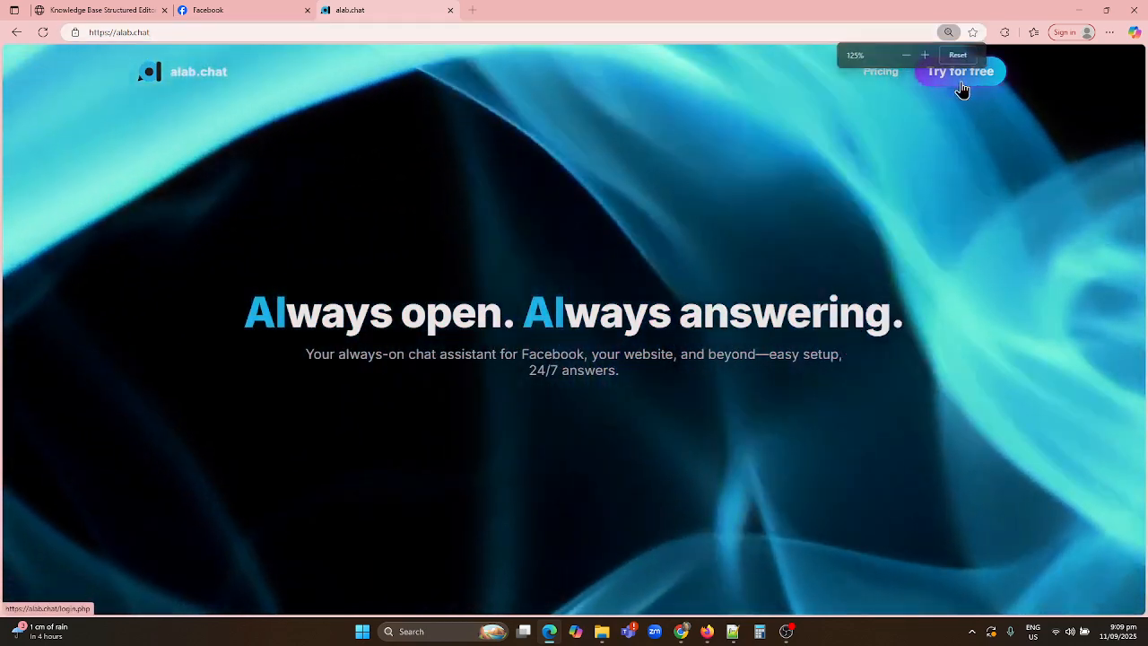
left_click(959, 77)
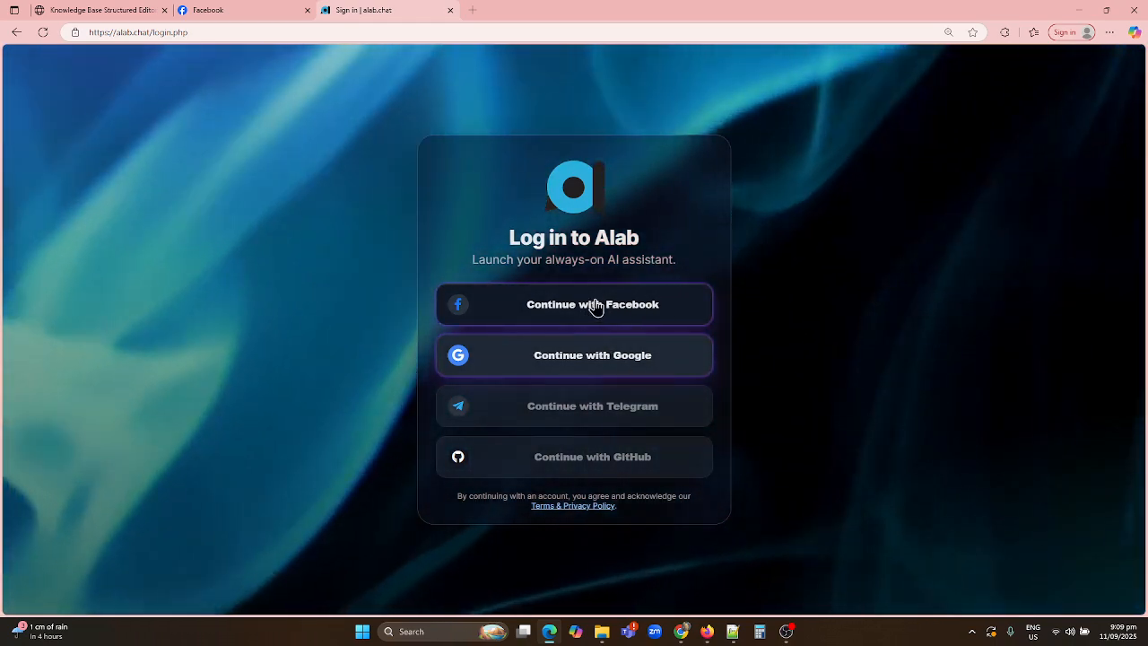
left_click(598, 306)
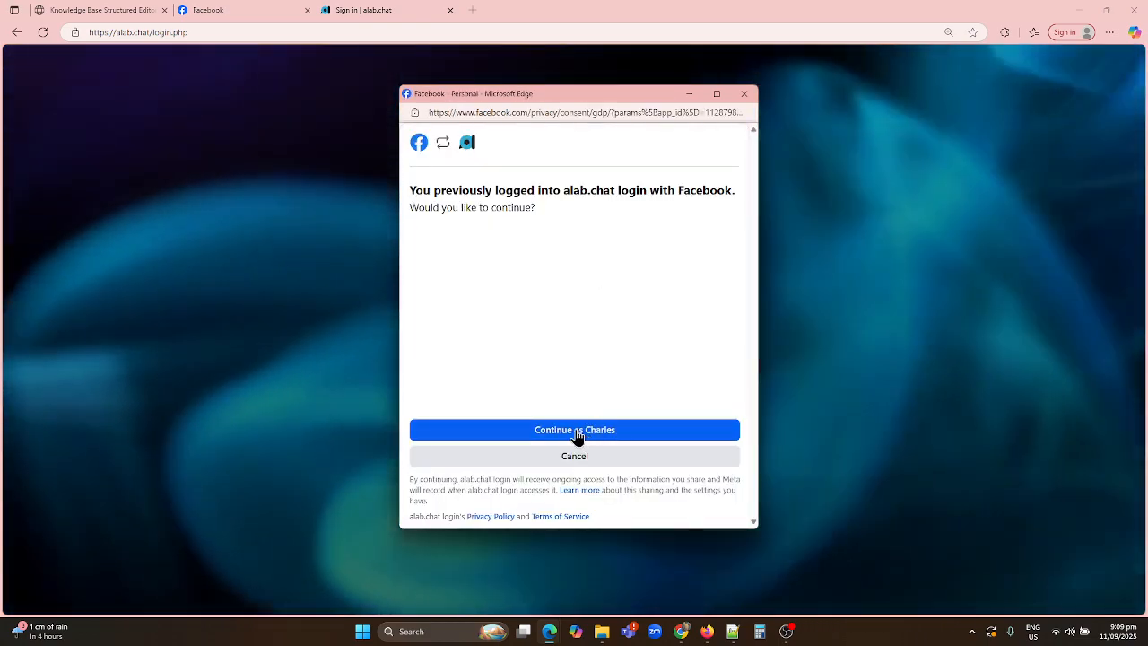
left_click(577, 434)
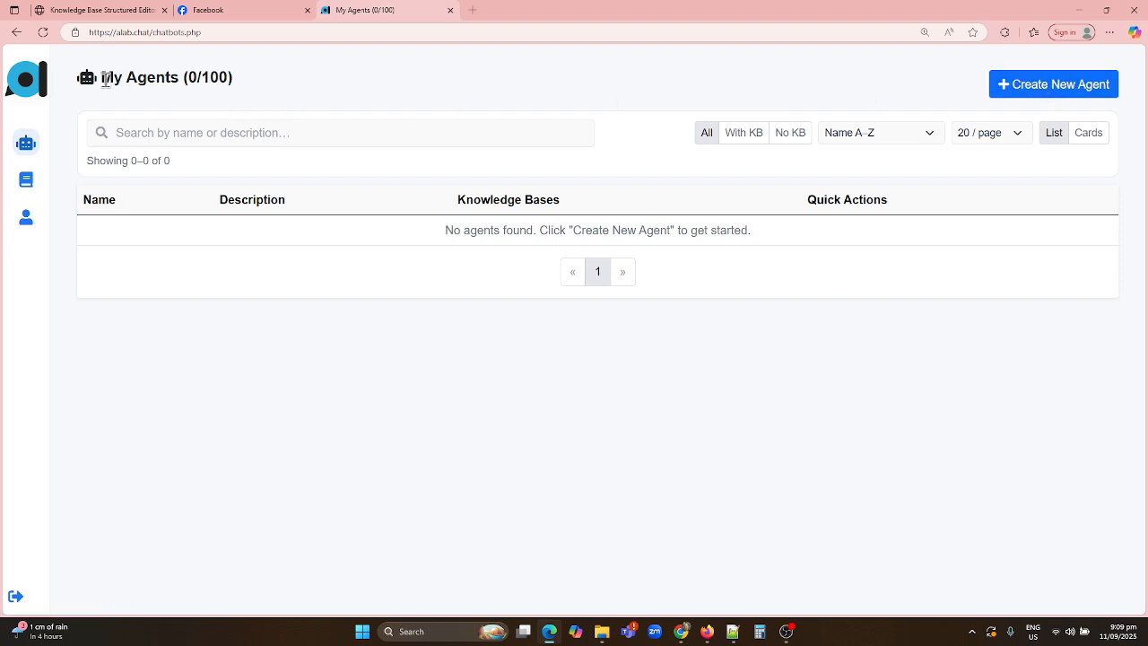
Create an agent named 'My First Ai Chatbot' with business name 'My Business', keeping the default description and welcome message
left_click_drag(104, 79, 233, 78)
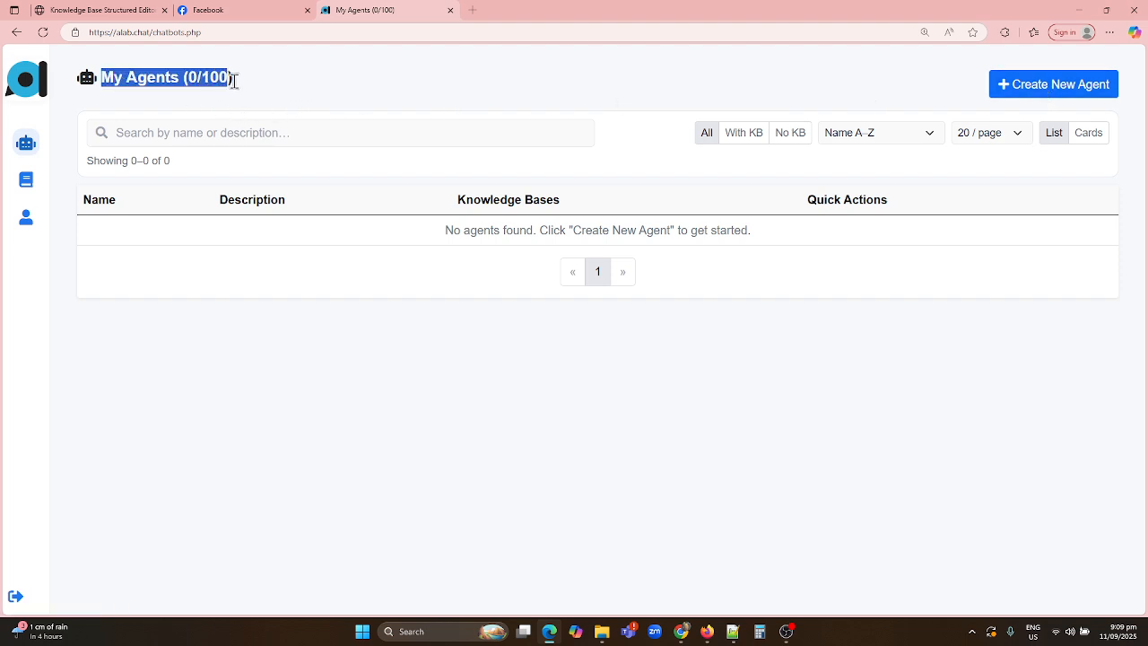
left_click(1048, 96)
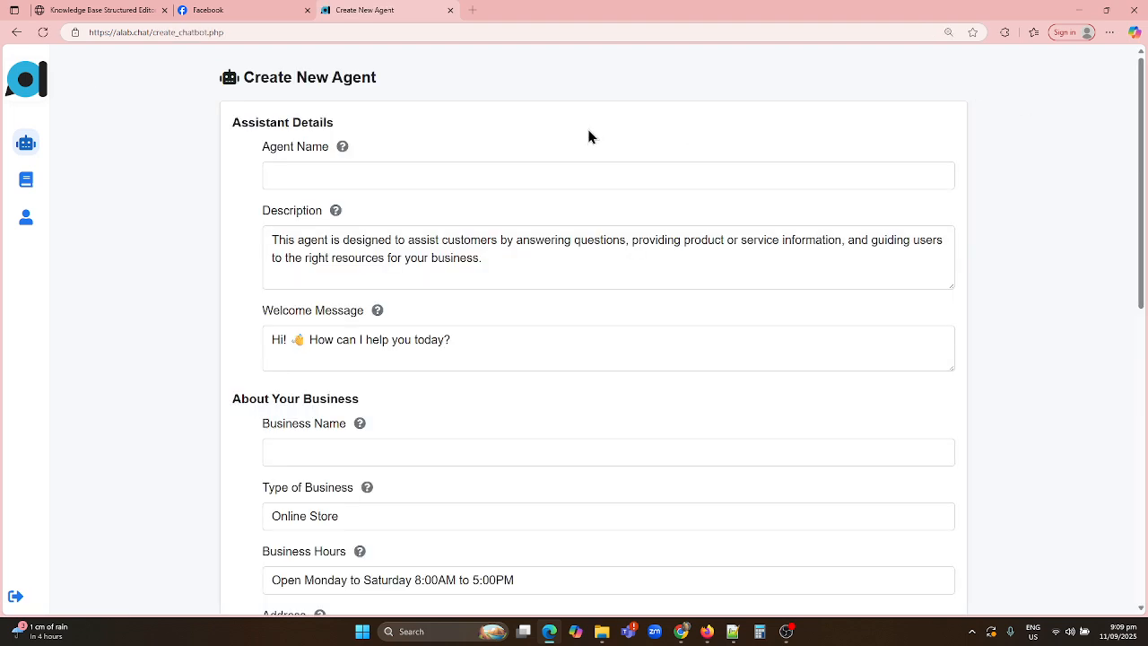
left_click(381, 177)
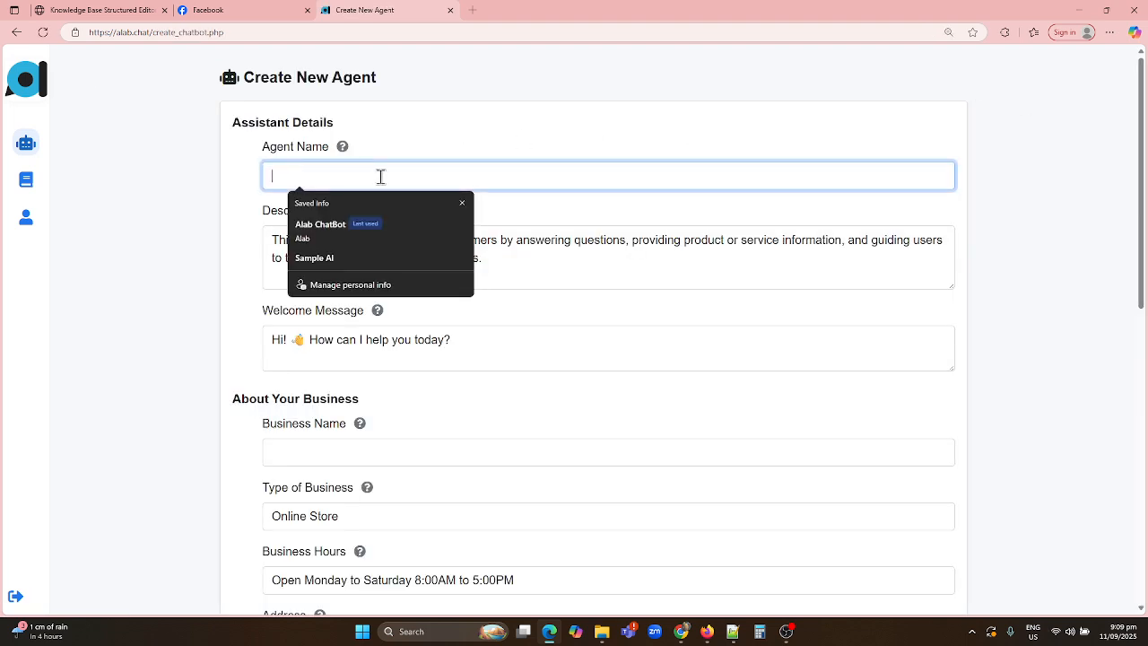
type("My First Ai Chatbot")
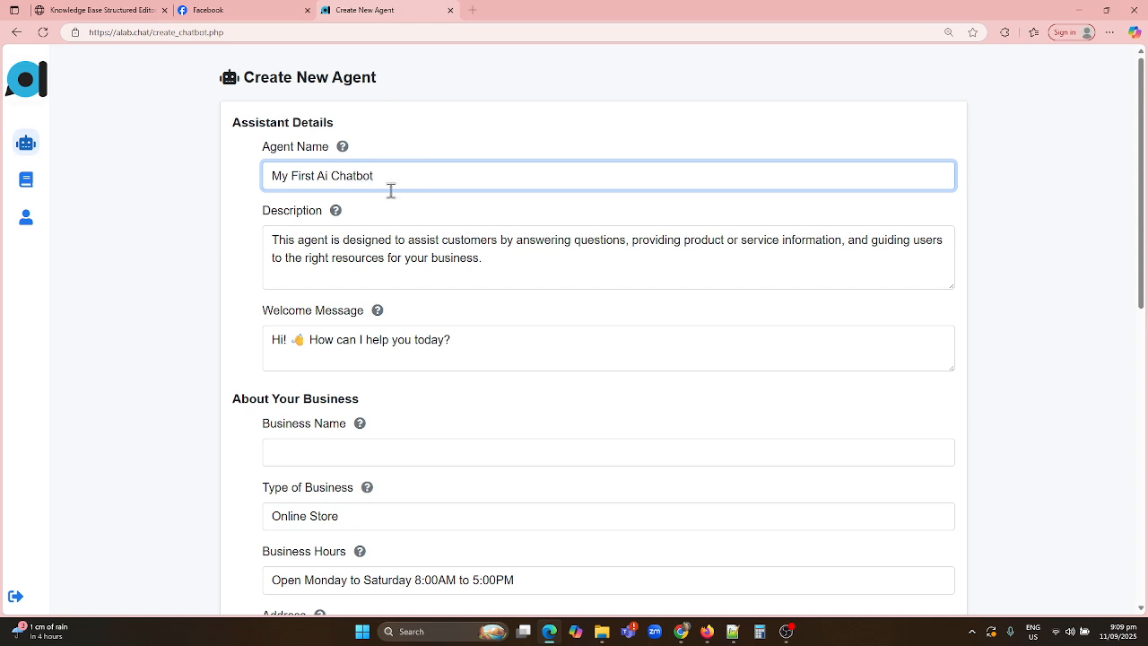
left_click_drag(508, 258, 362, 240)
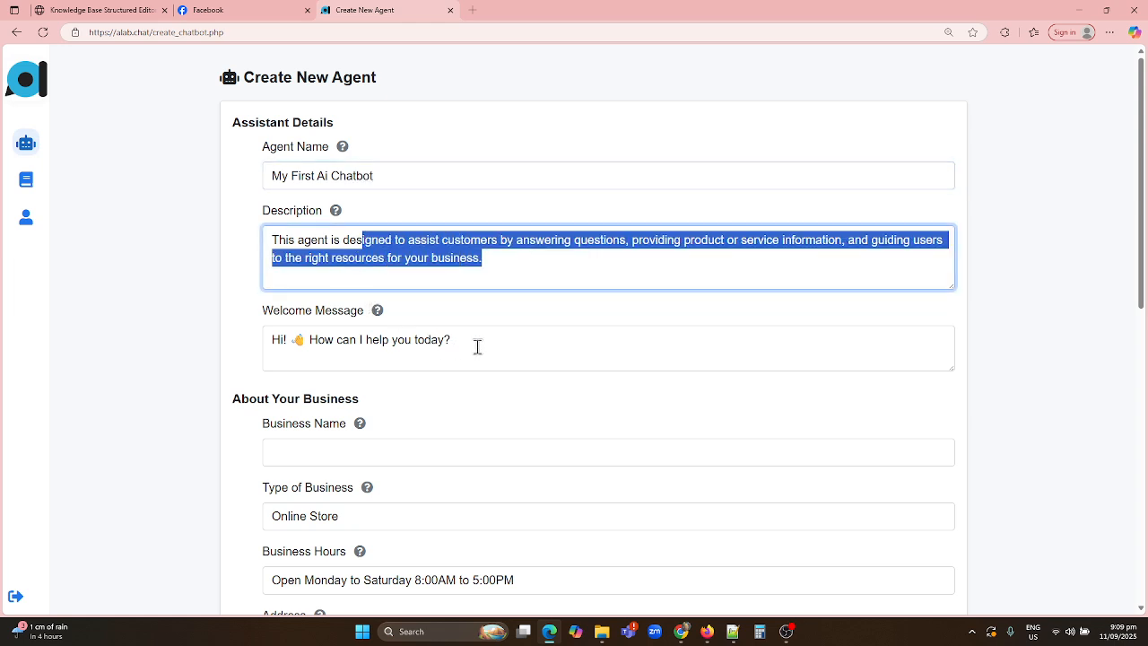
left_click_drag(451, 343, 283, 341)
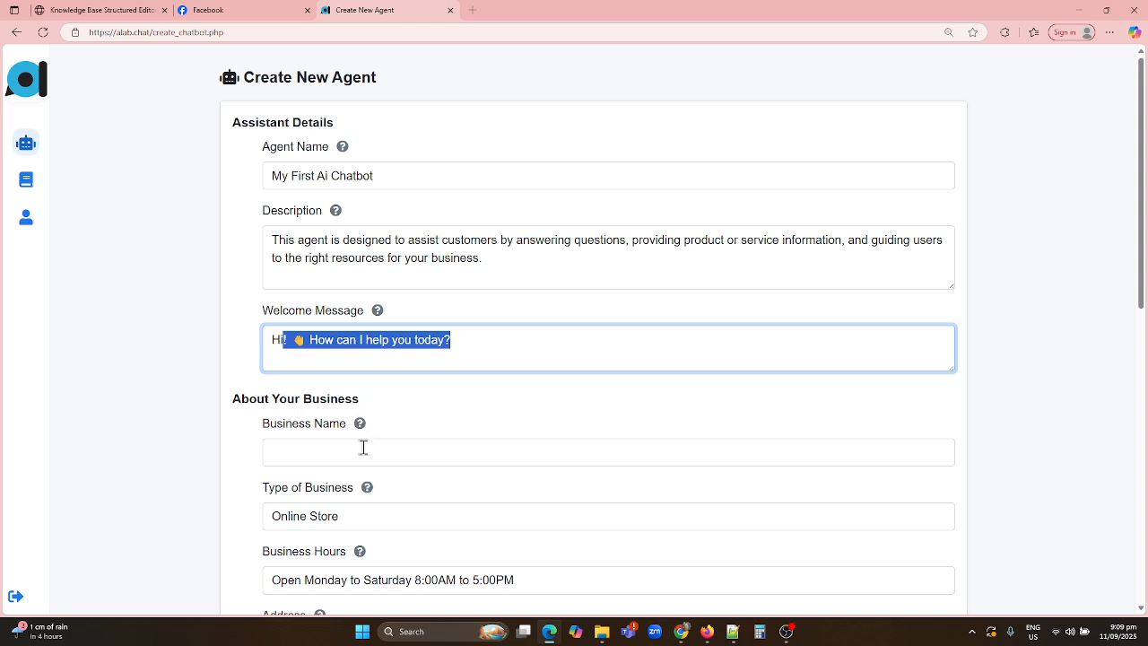
left_click(328, 453)
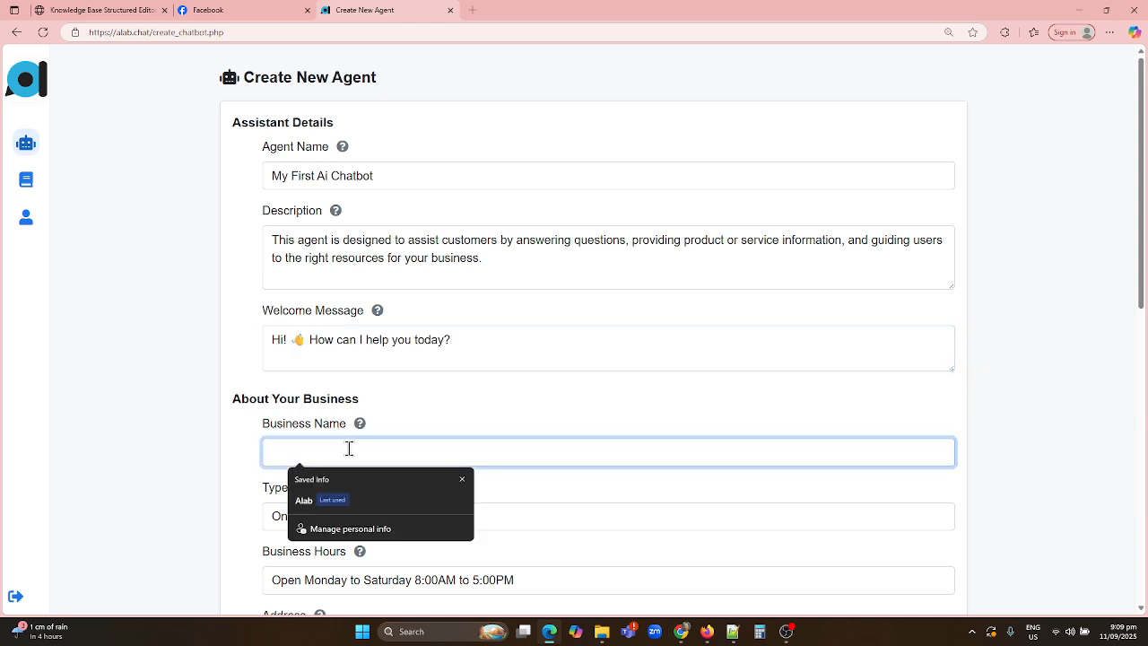
type("My Busi")
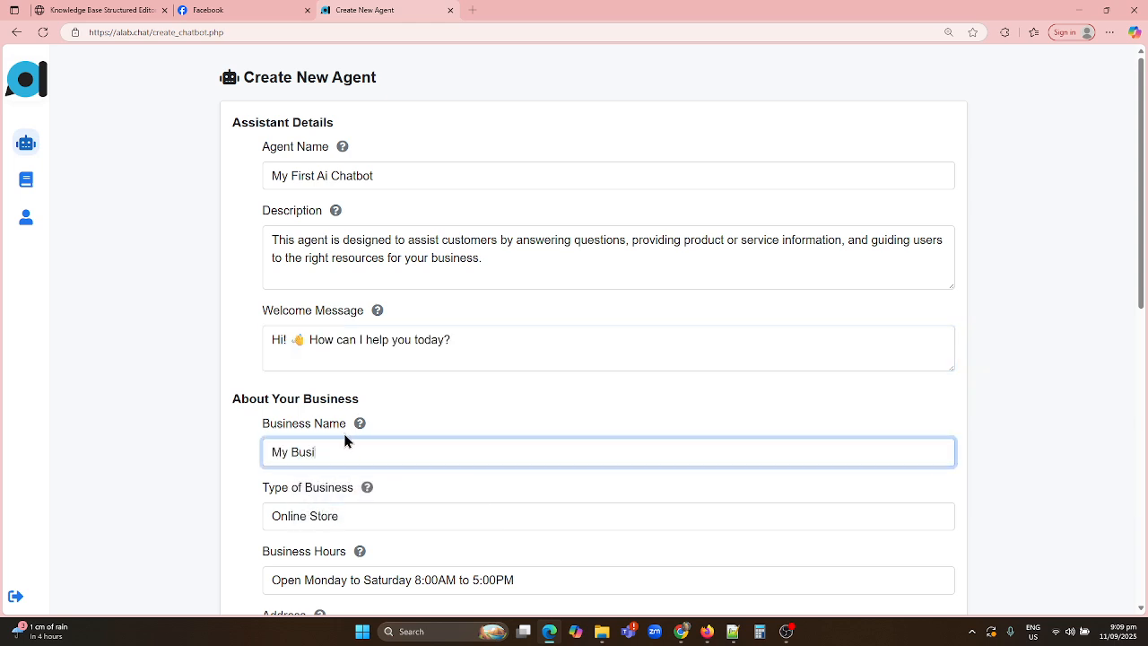
type("ness")
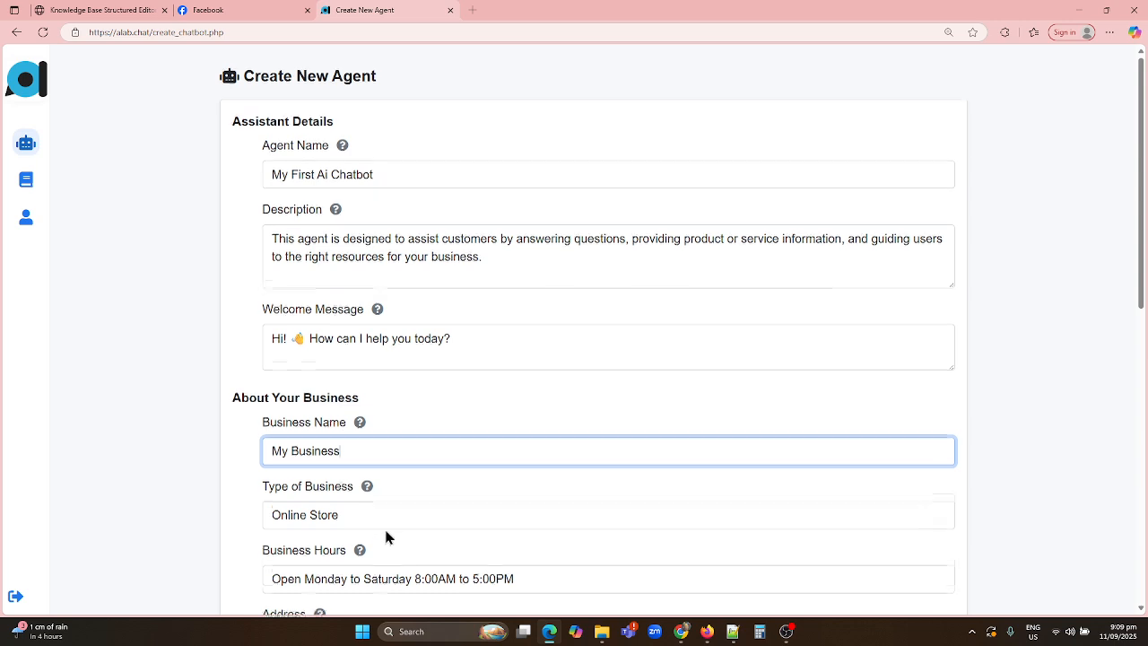
scroll(361, 430, "down", 1)
Review the business type and hours, then enter Philippines as the business address and add the contact details
left_click(353, 398)
left_click(541, 464)
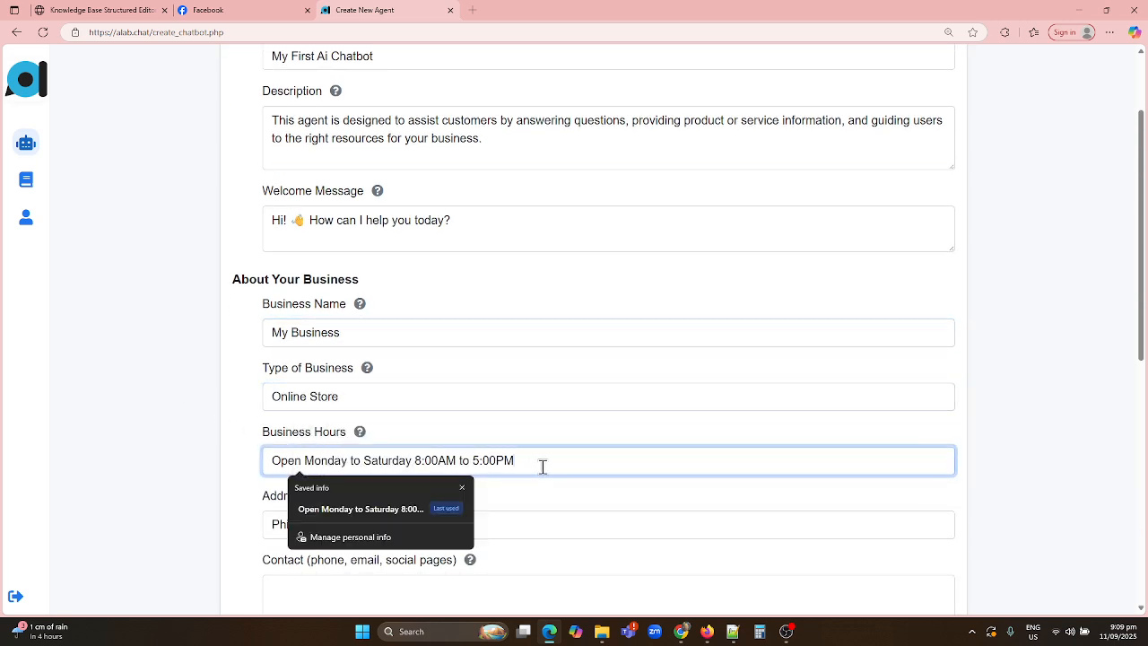
left_click_drag(543, 466, 228, 473)
left_click(553, 492)
scroll(505, 491, "down", 1)
left_click(364, 405)
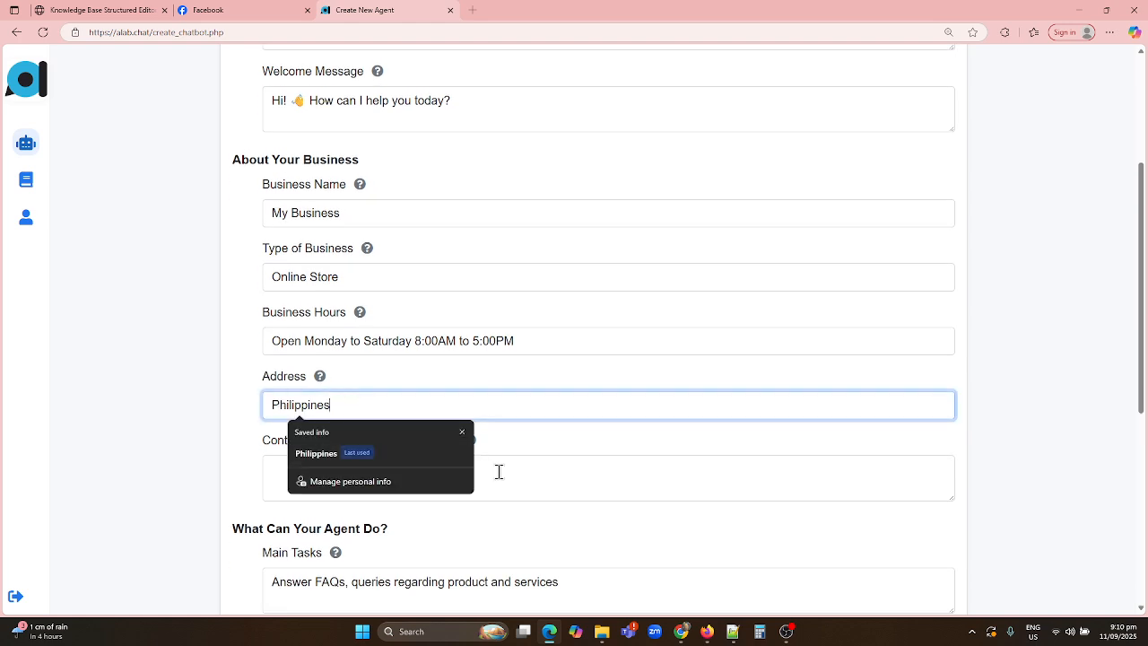
left_click(520, 474)
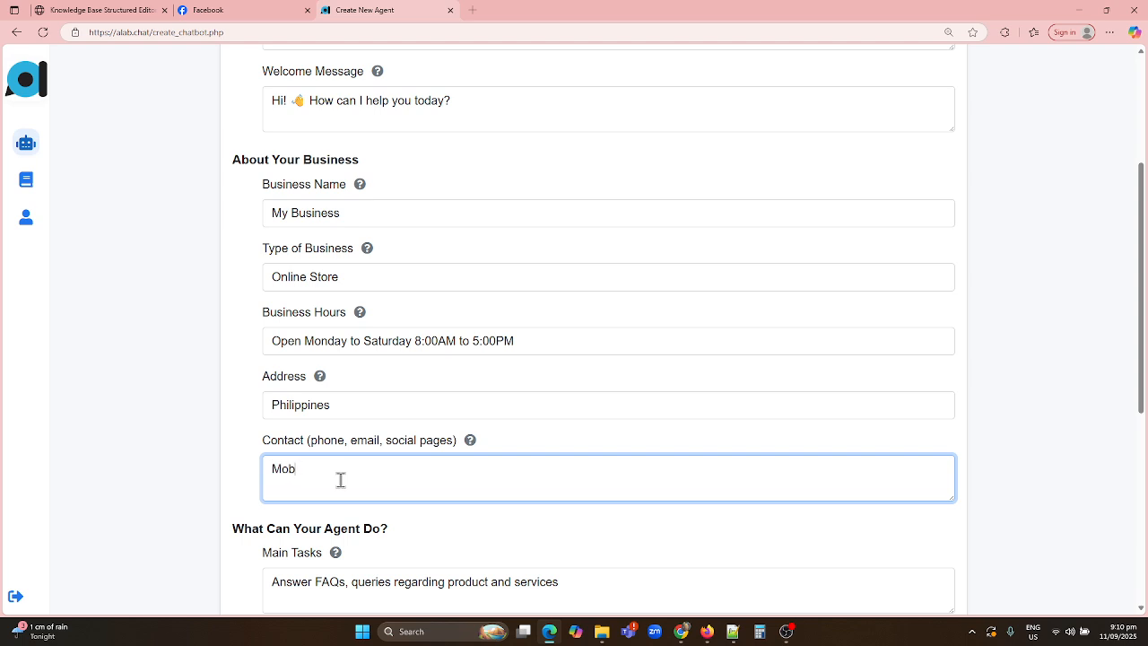
Keep the default Language and create the agent
scroll(341, 480, "down", 5)
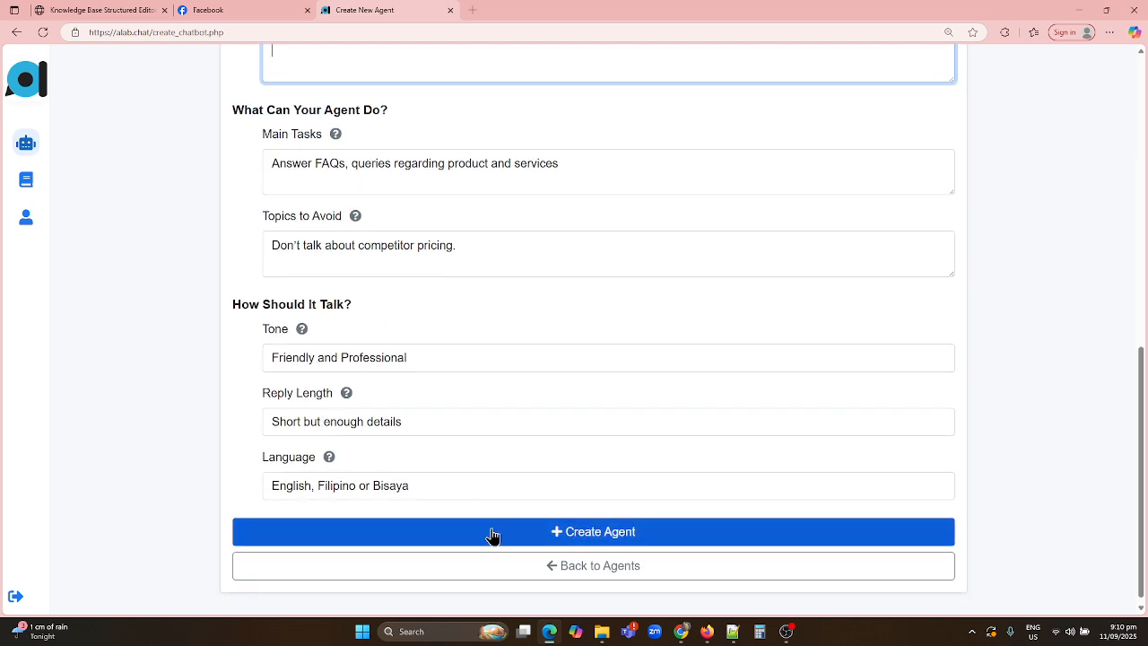
triple_click(313, 489)
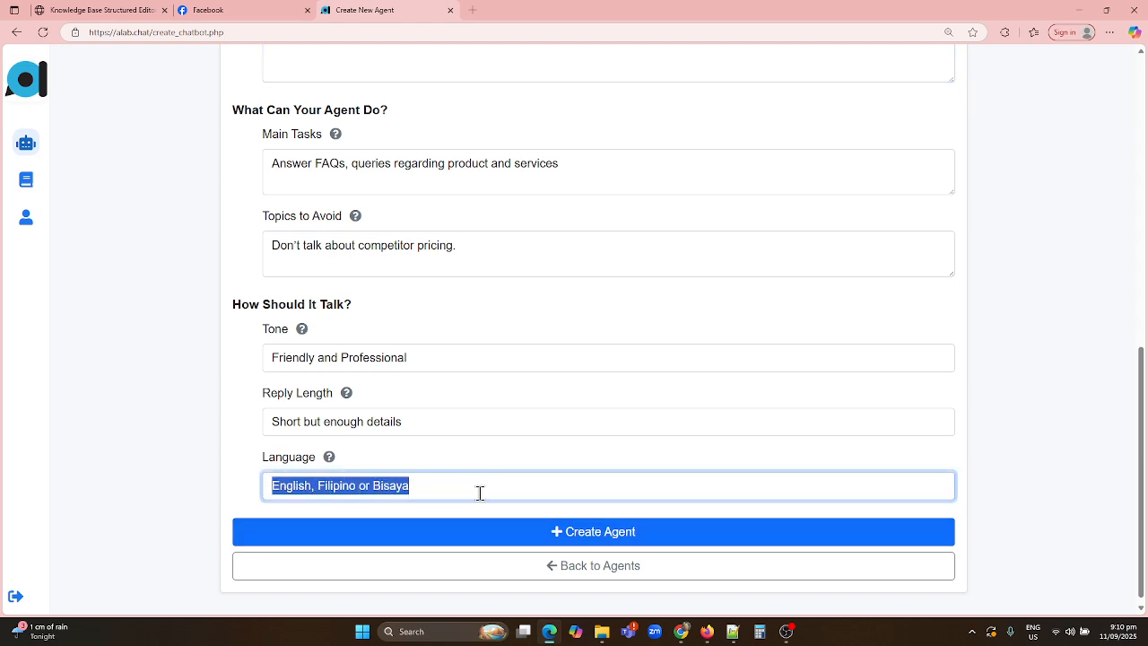
left_click(473, 460)
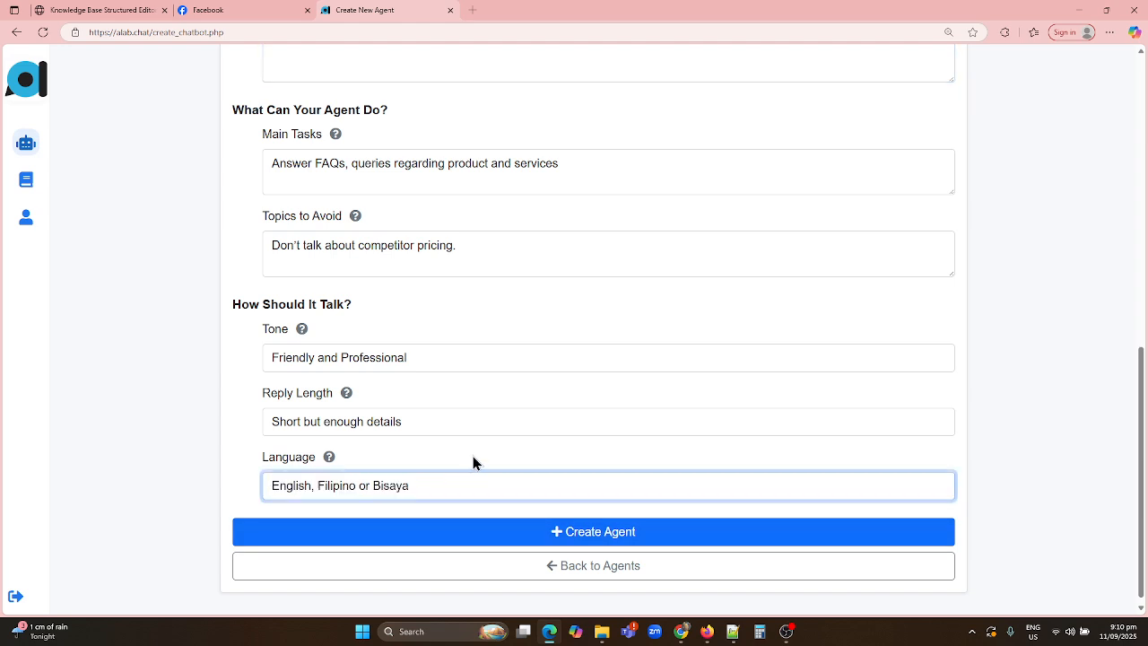
left_click(449, 534)
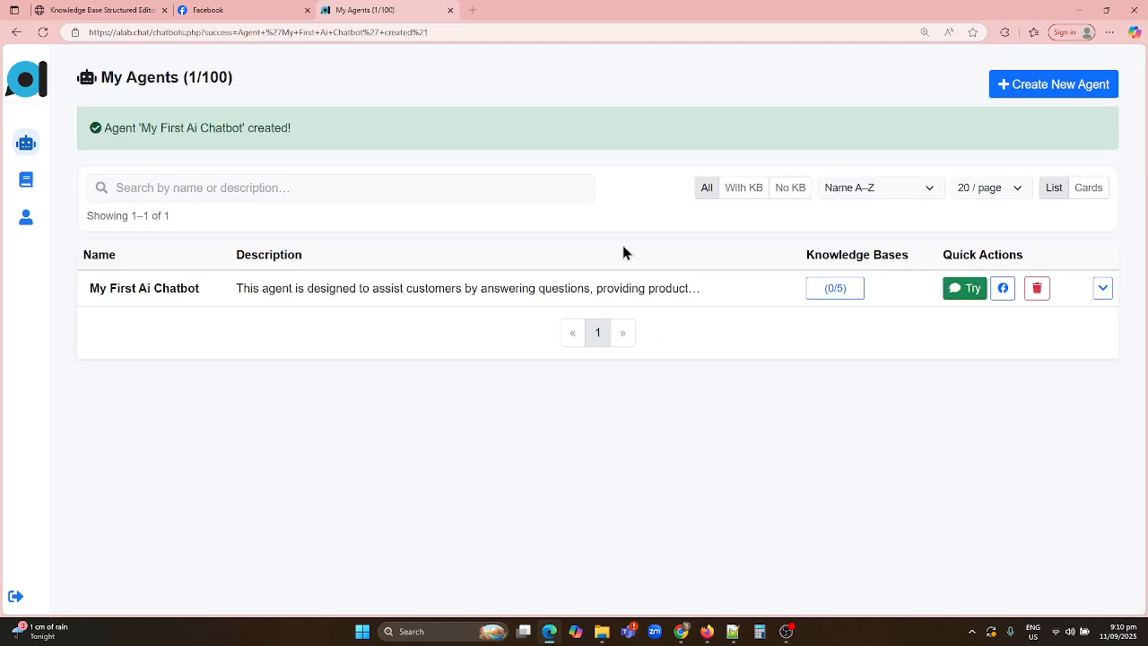
Link the agent to the MyBusiness Facebook page, keeping it selected and approving the page permissions
left_click(1004, 296)
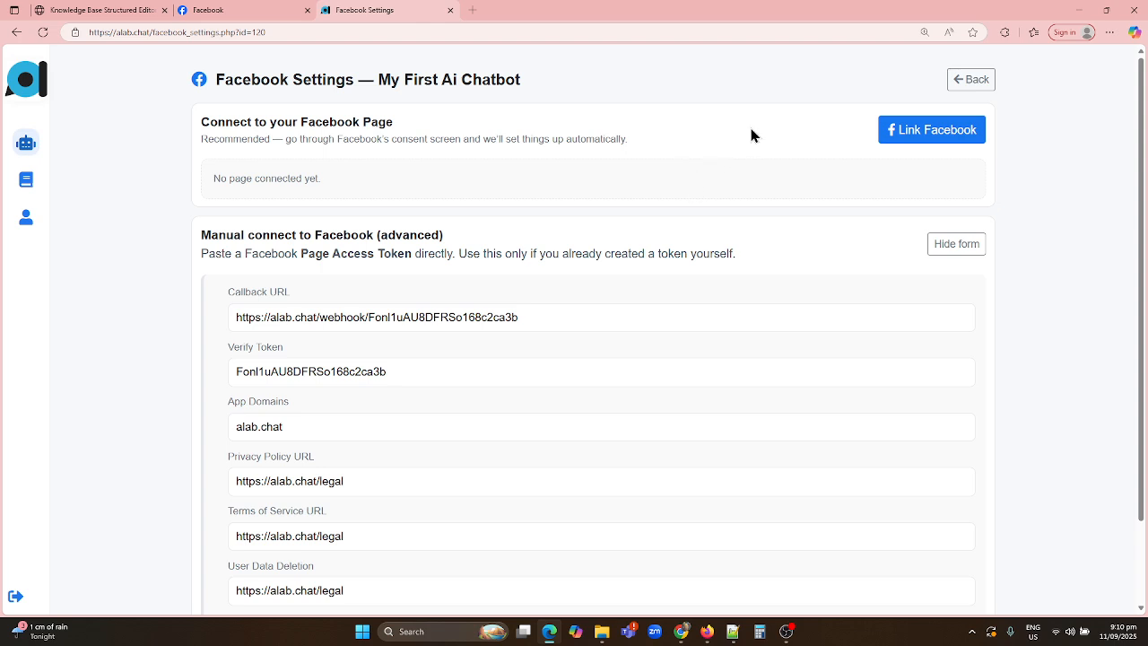
left_click(910, 145)
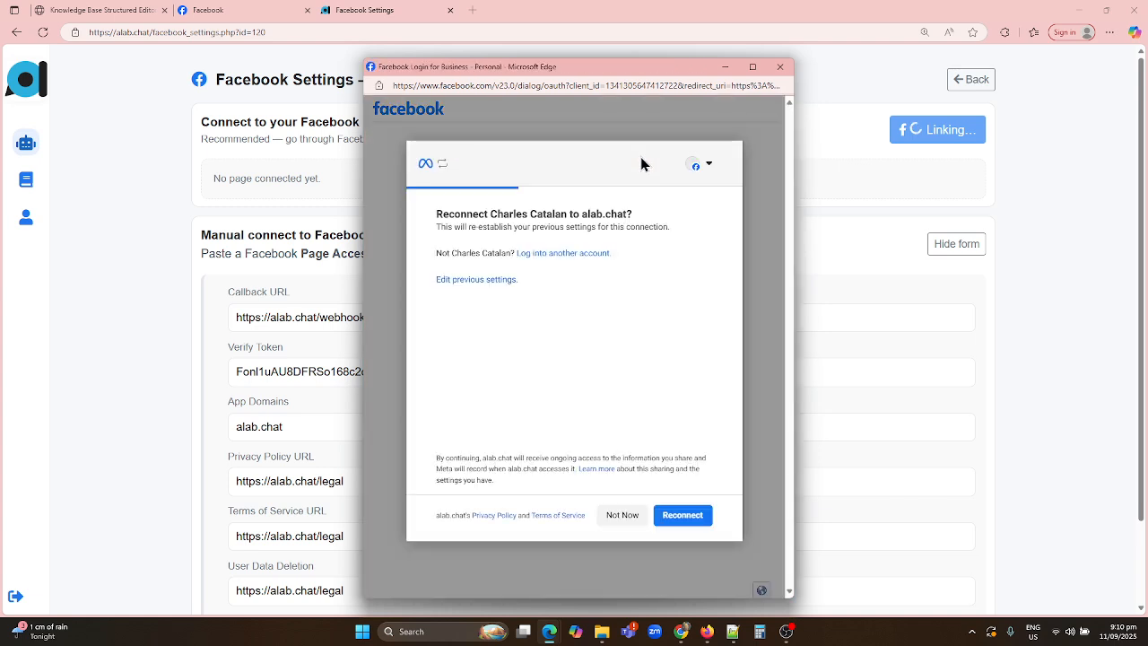
left_click(491, 288)
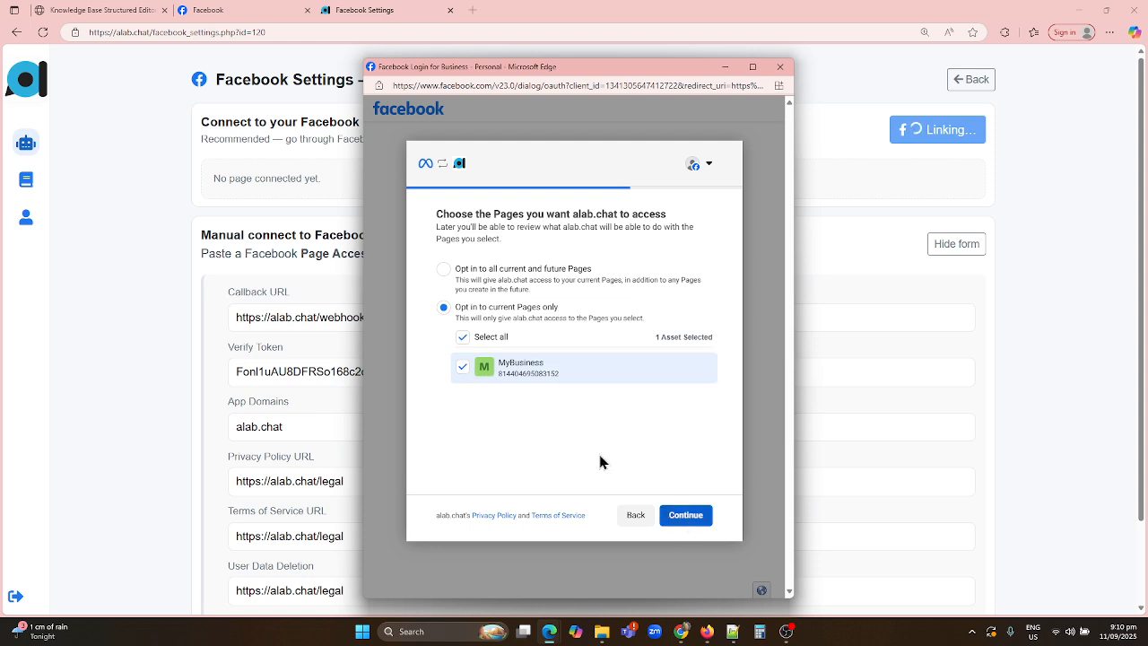
left_click(462, 370)
left_click(462, 370)
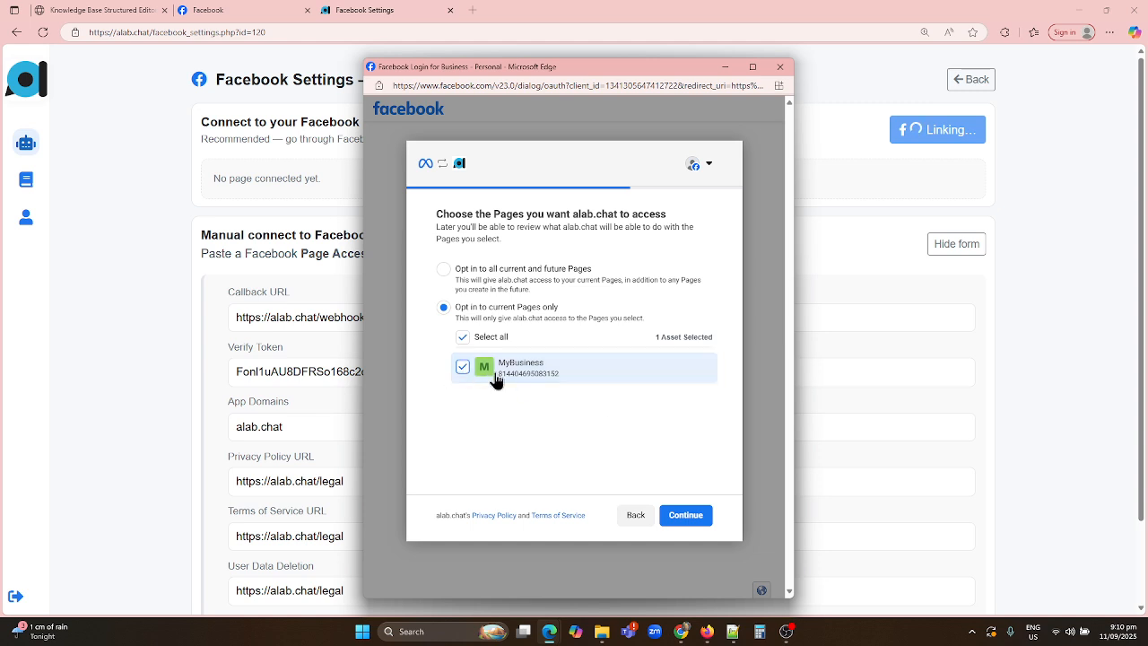
left_click(691, 524)
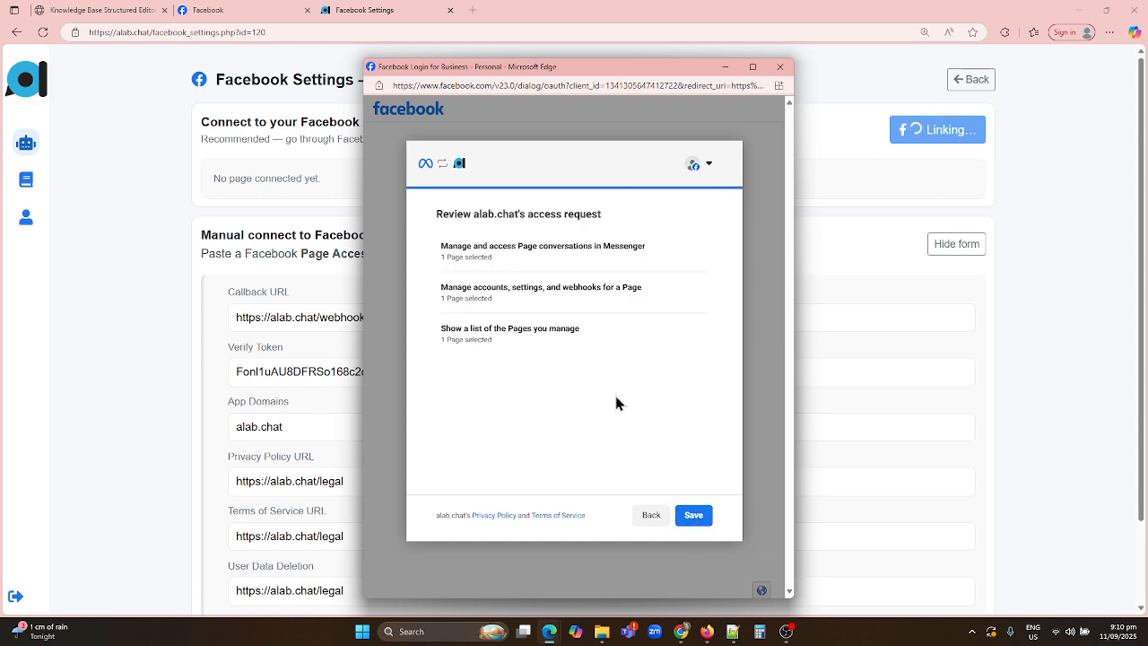
left_click(695, 516)
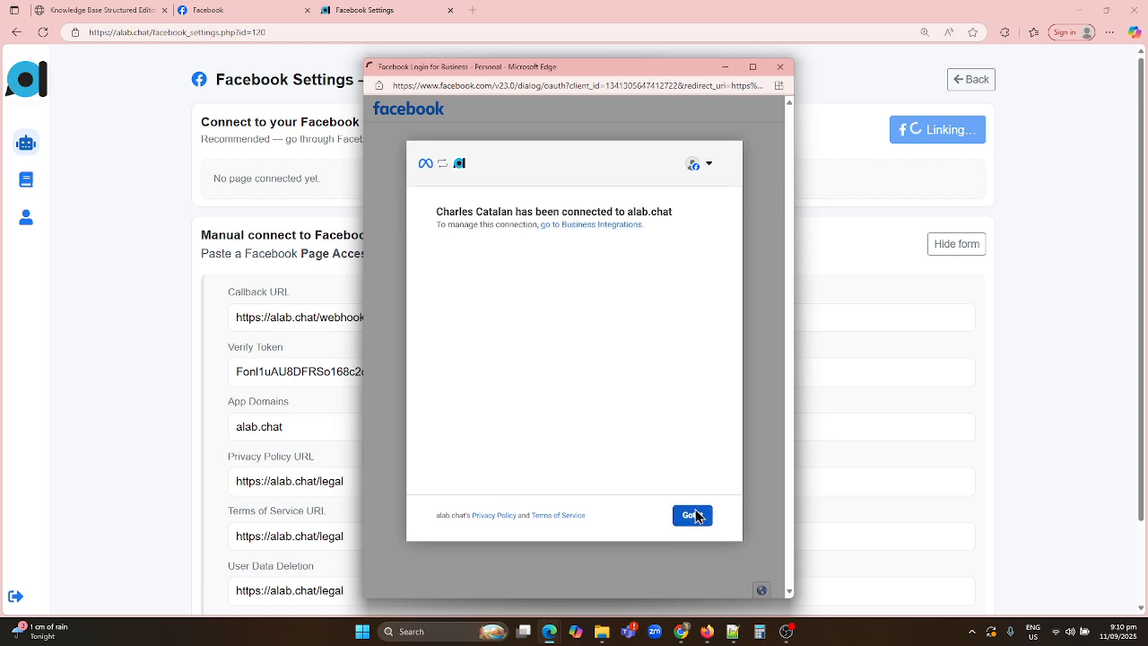
left_click(693, 515)
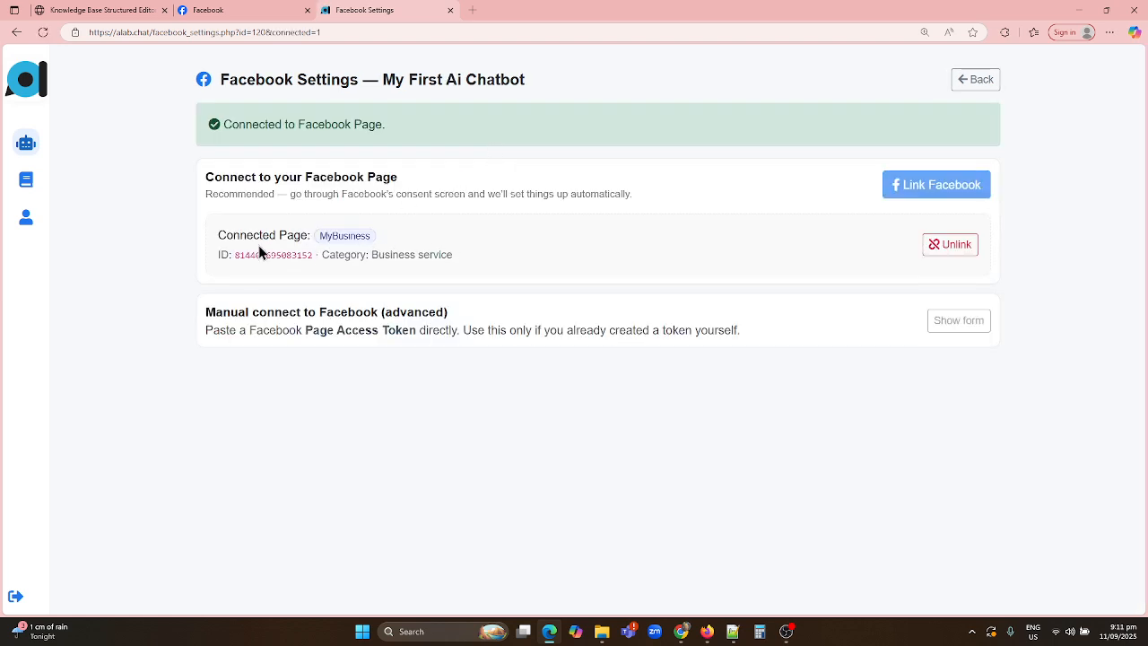
Check the connected page name, then move over to Facebook
left_click_drag(232, 227, 426, 243)
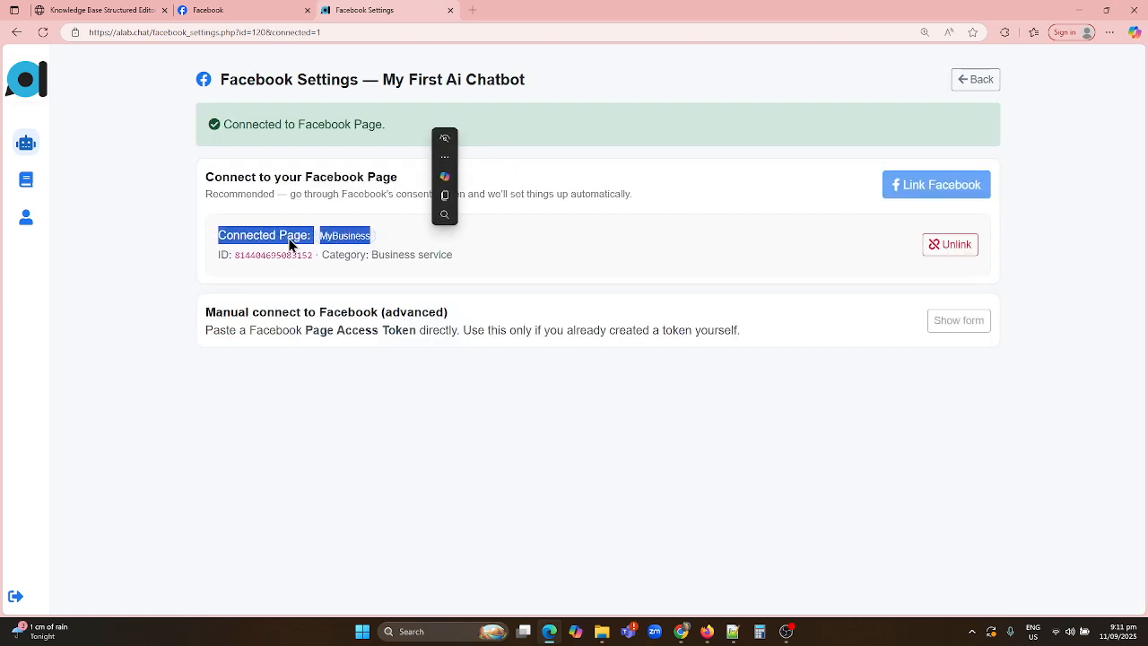
left_click(408, 242)
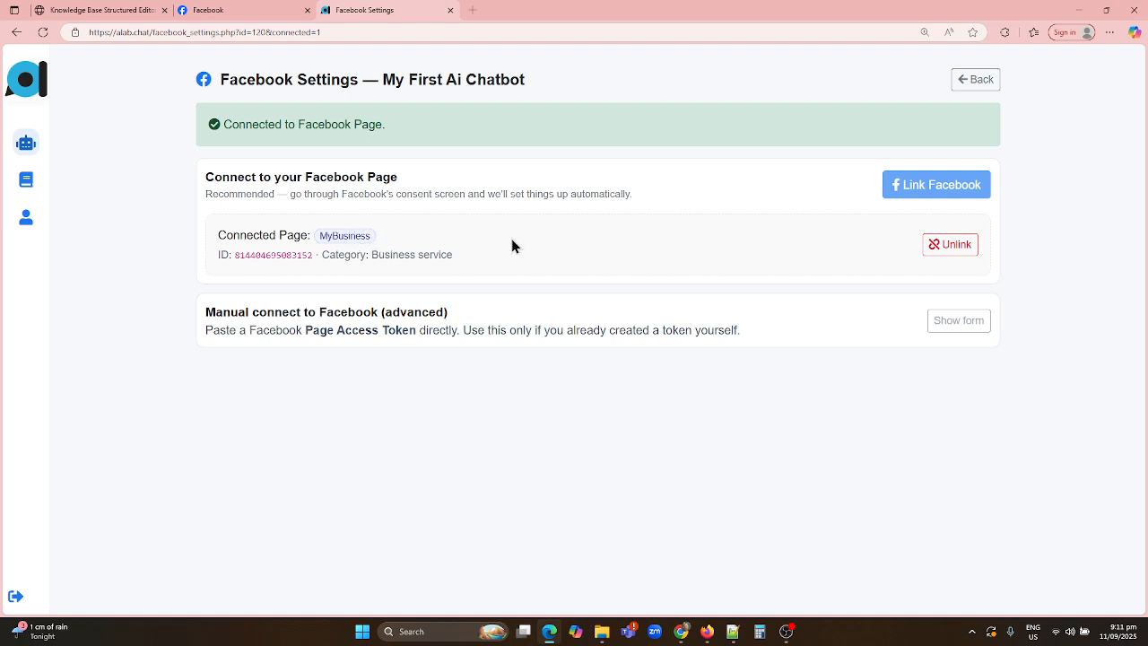
left_click(260, 13)
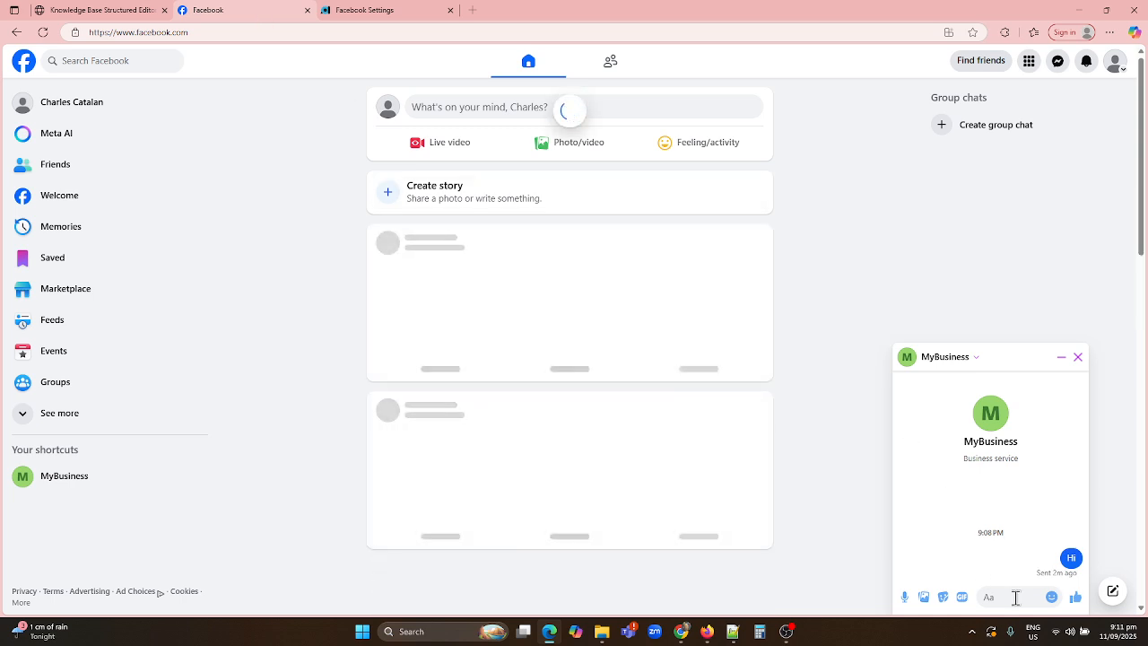
Message MyBusiness 'Hi' and 'What is your name?', then bring up the Knowledge Base Structured Editor
left_click(1016, 597)
type("Hi")
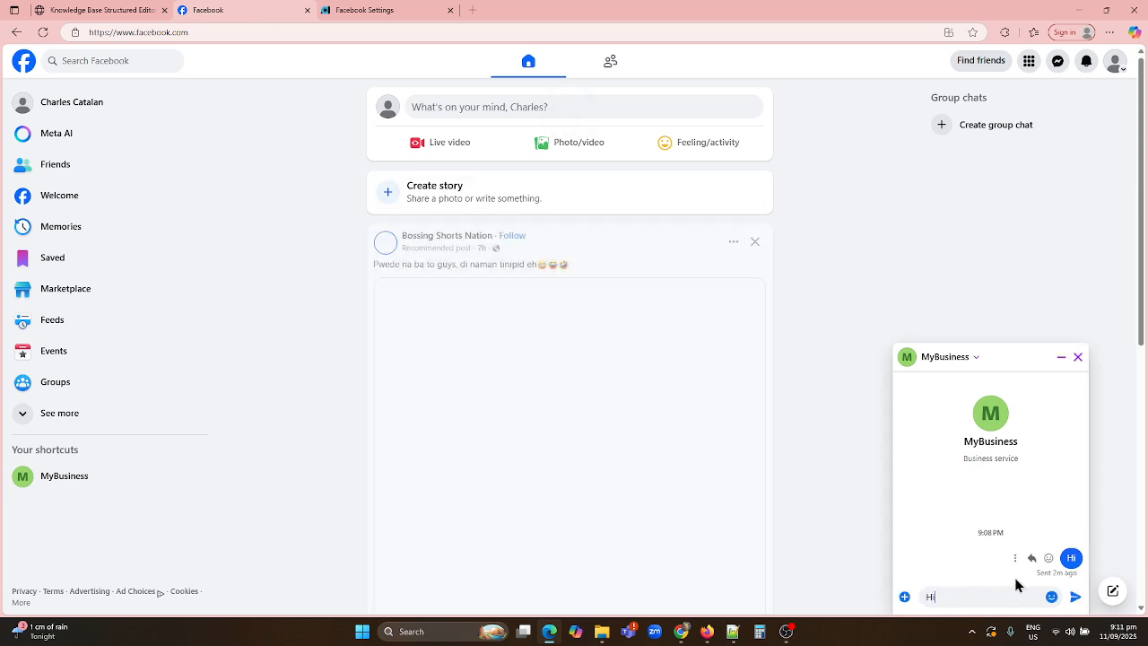
key("Return")
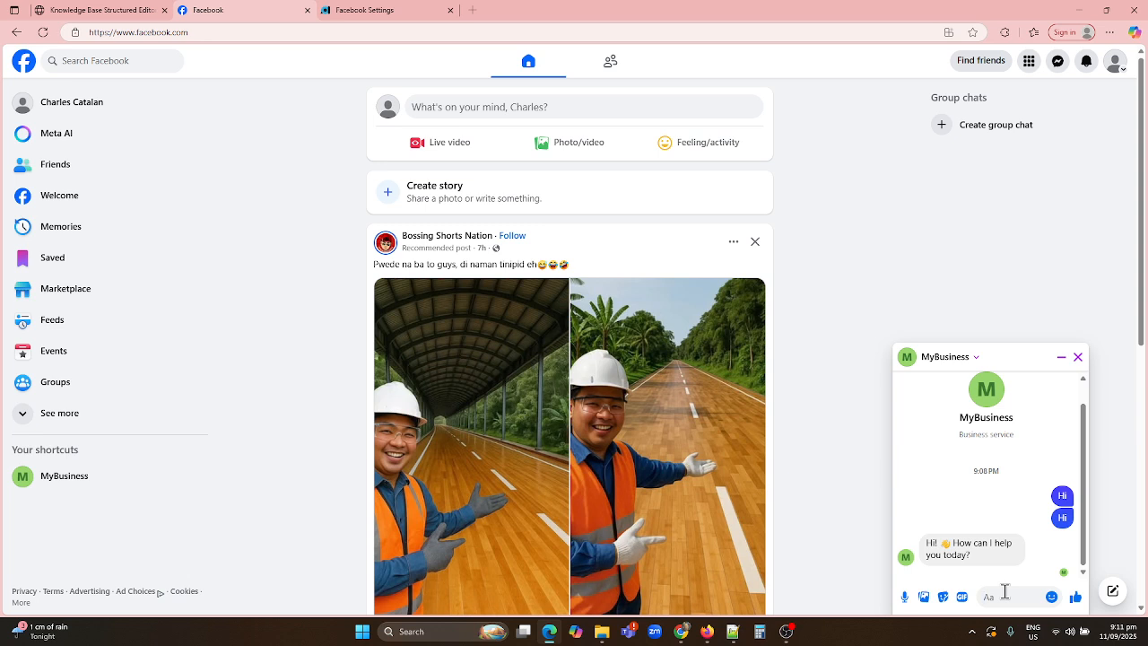
type("W")
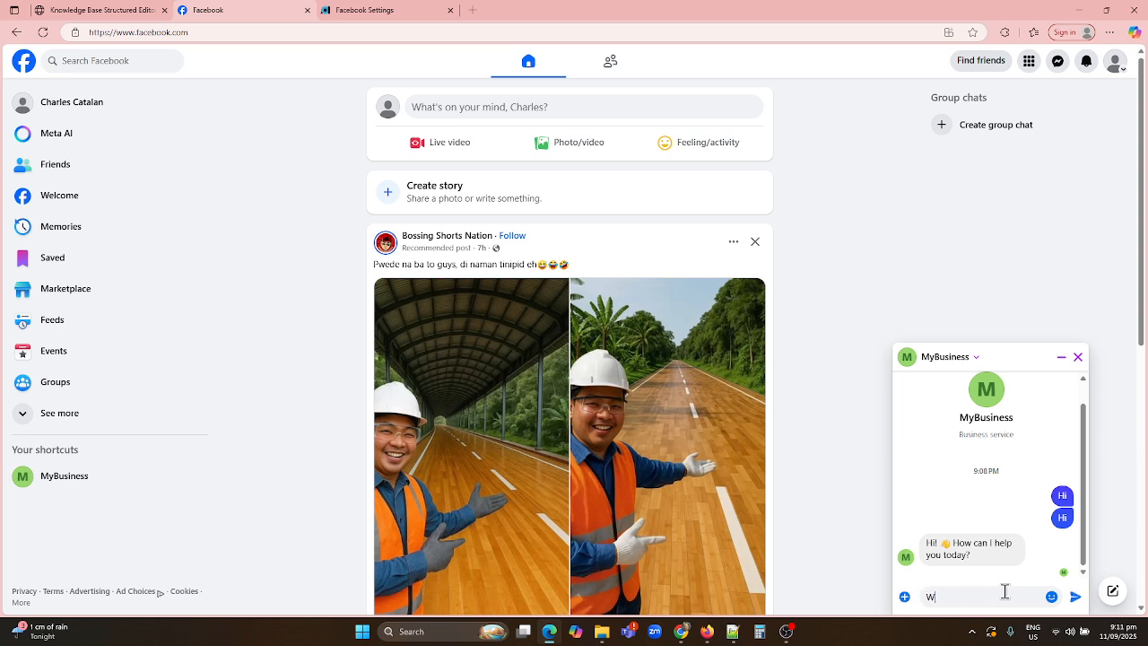
type("h")
key("Return")
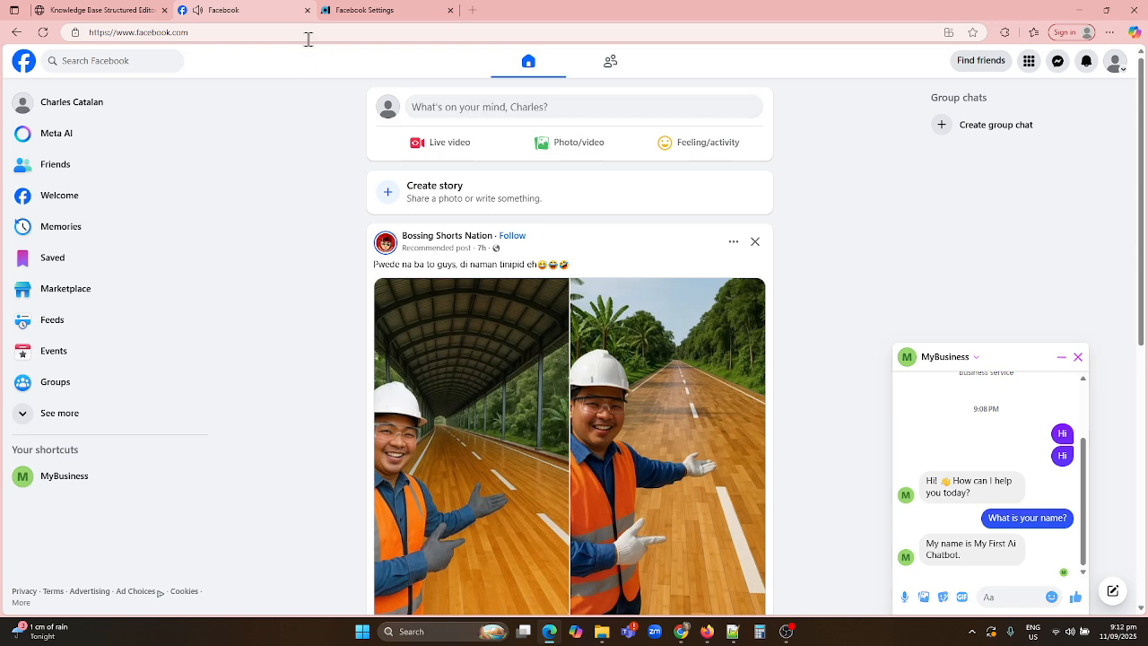
left_click(100, 9)
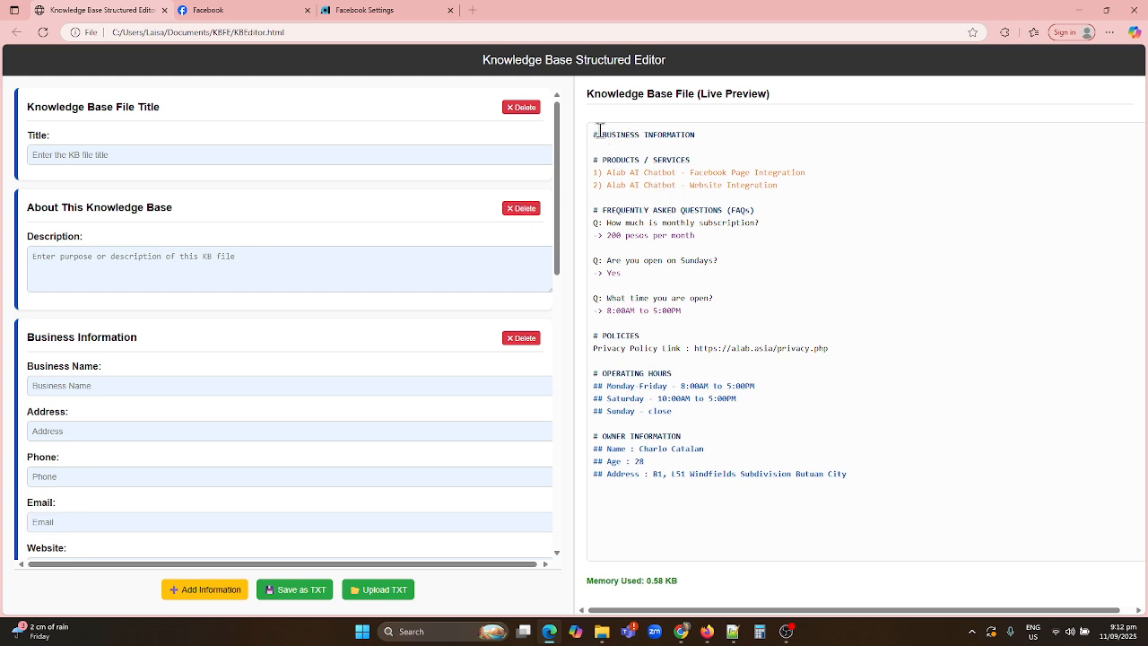
Look over the knowledge base live preview, then move to the Facebook Settings page
left_click_drag(592, 136, 877, 496)
left_click(876, 496)
left_click(260, 13)
left_click(352, 12)
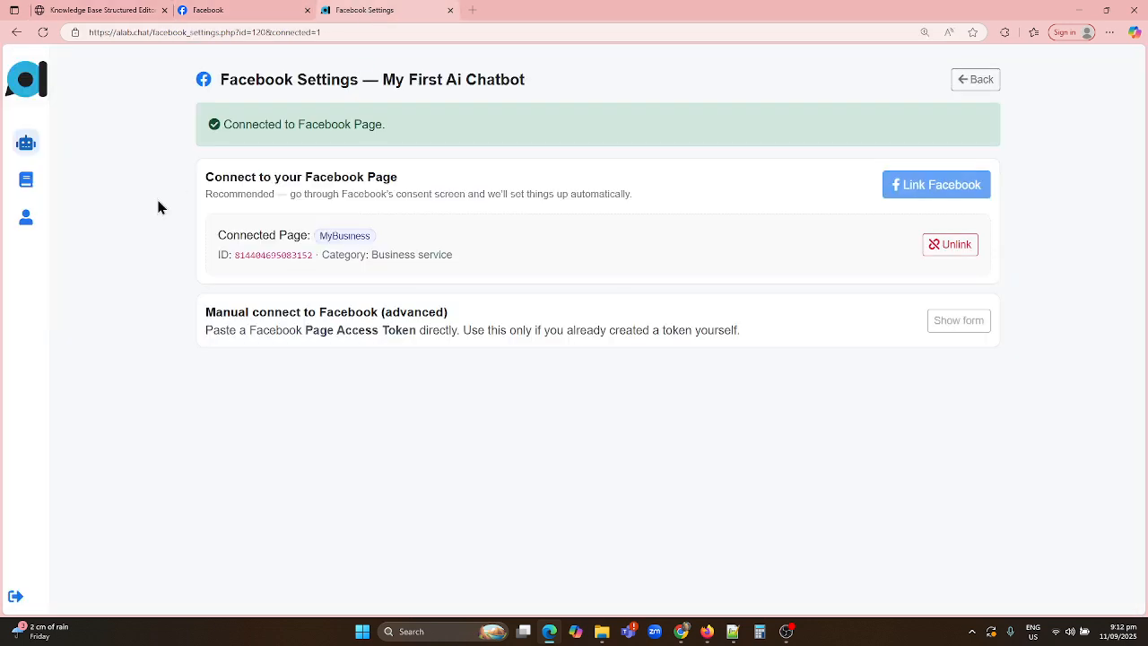
Open the knowledge base files, start and cancel a new upload, then go to My Agents
left_click(26, 184)
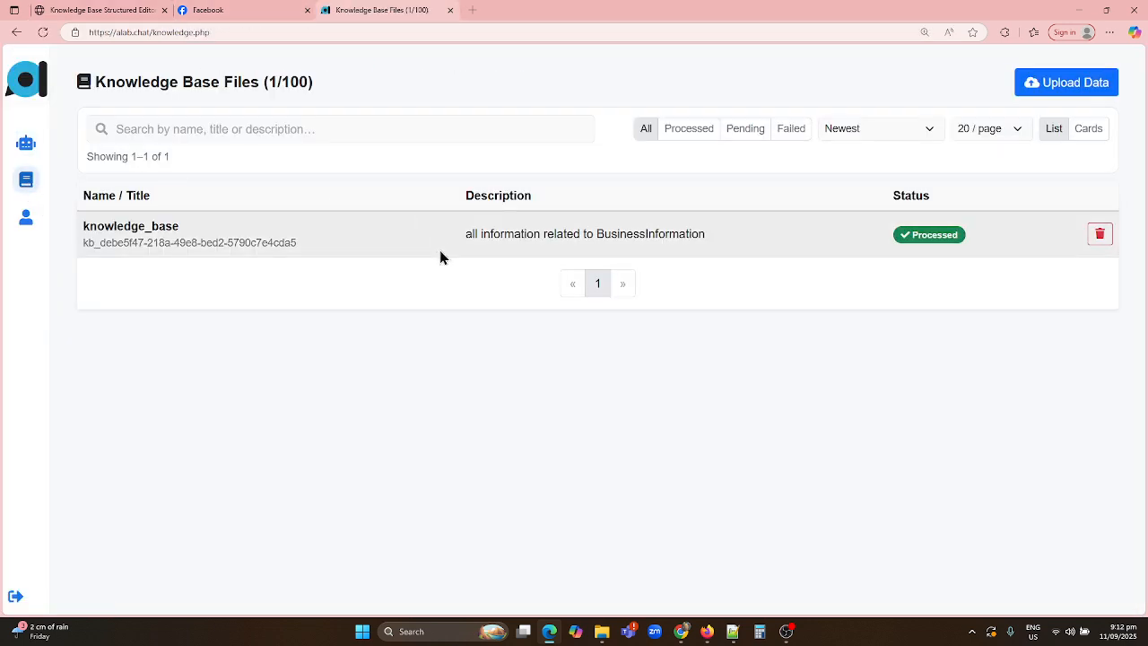
left_click(1057, 88)
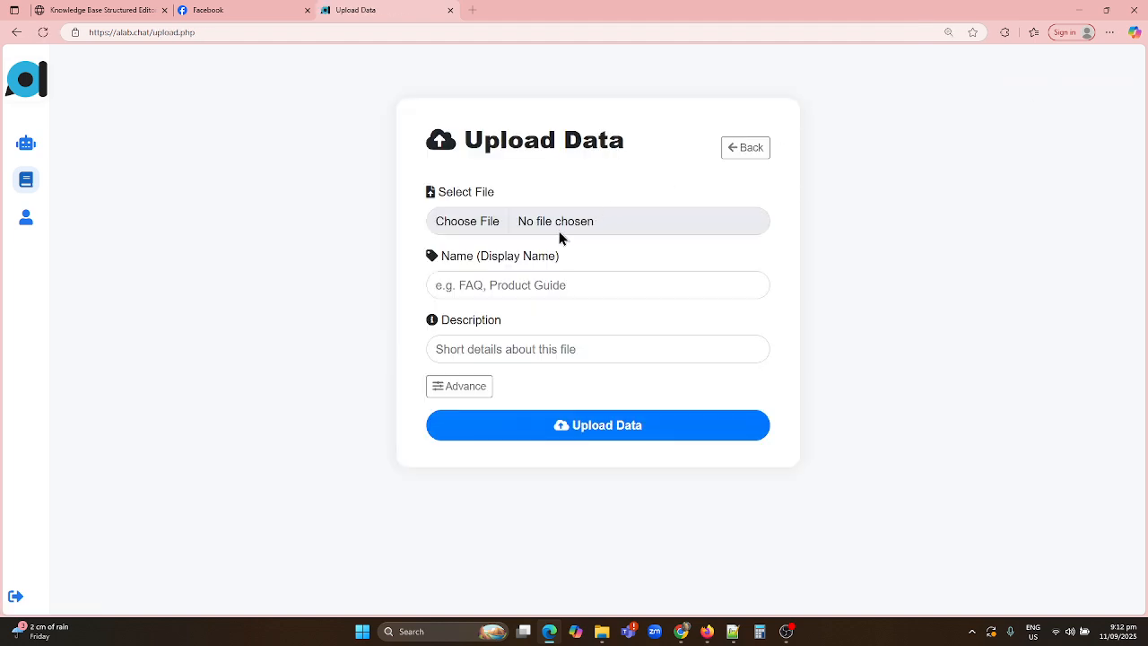
left_click(542, 229)
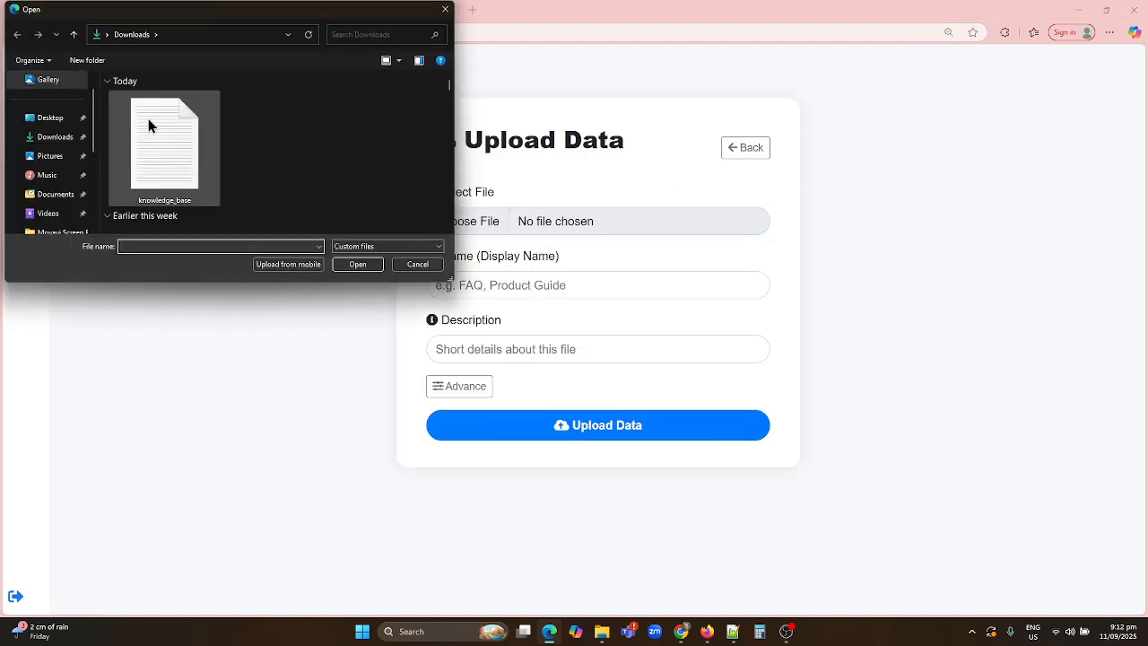
left_click(445, 9)
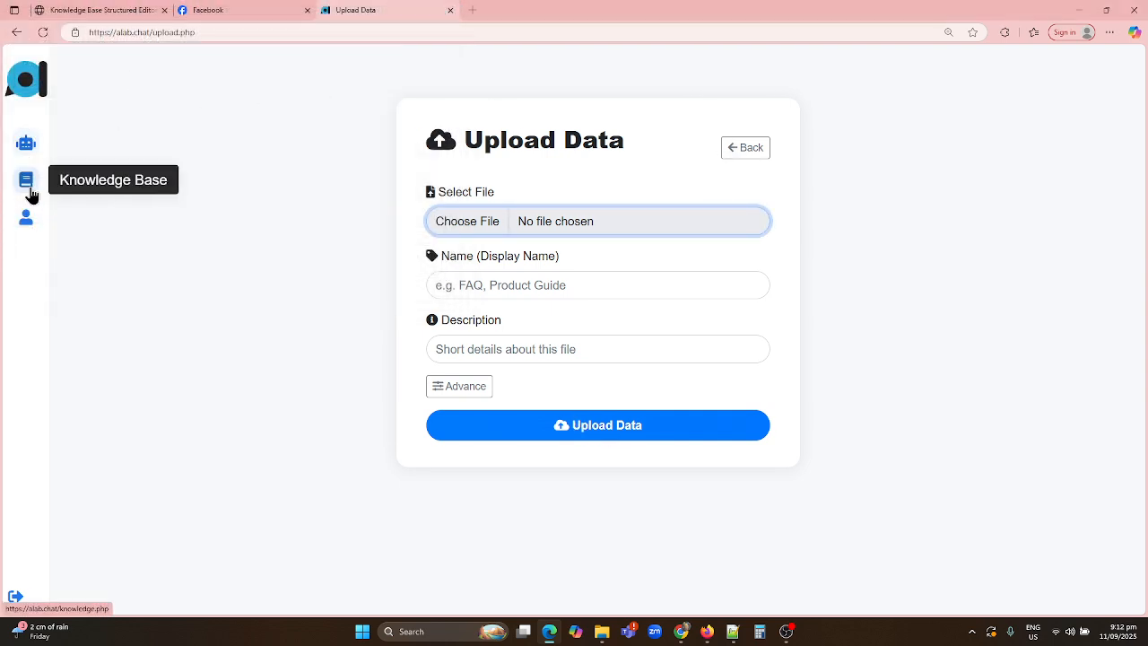
left_click(765, 154)
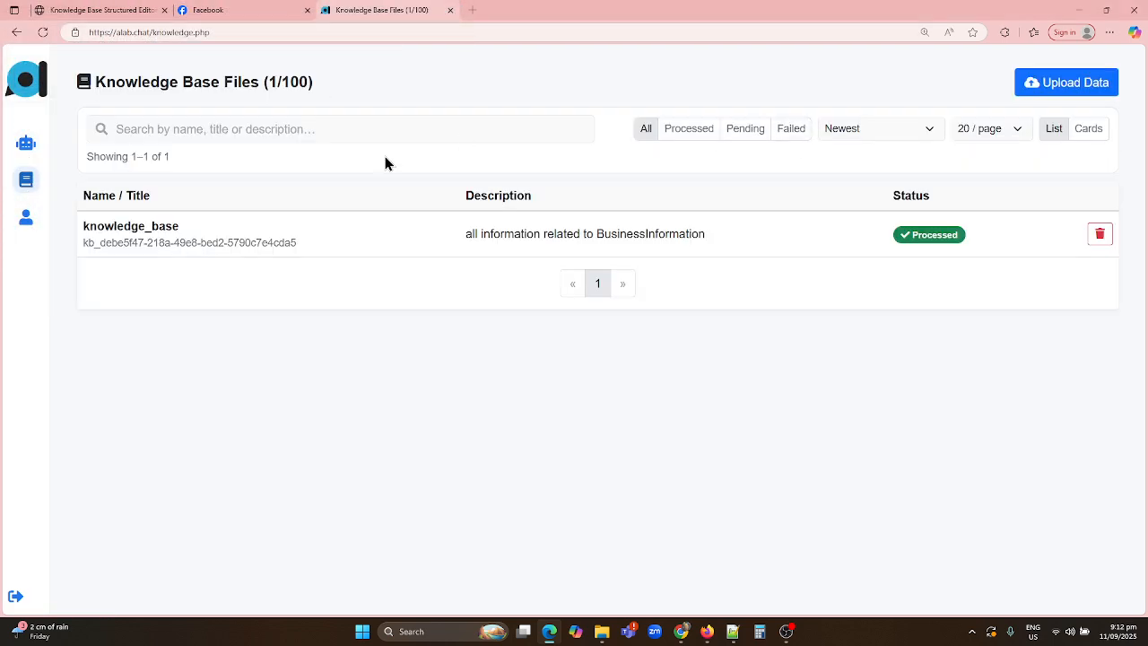
left_click(26, 145)
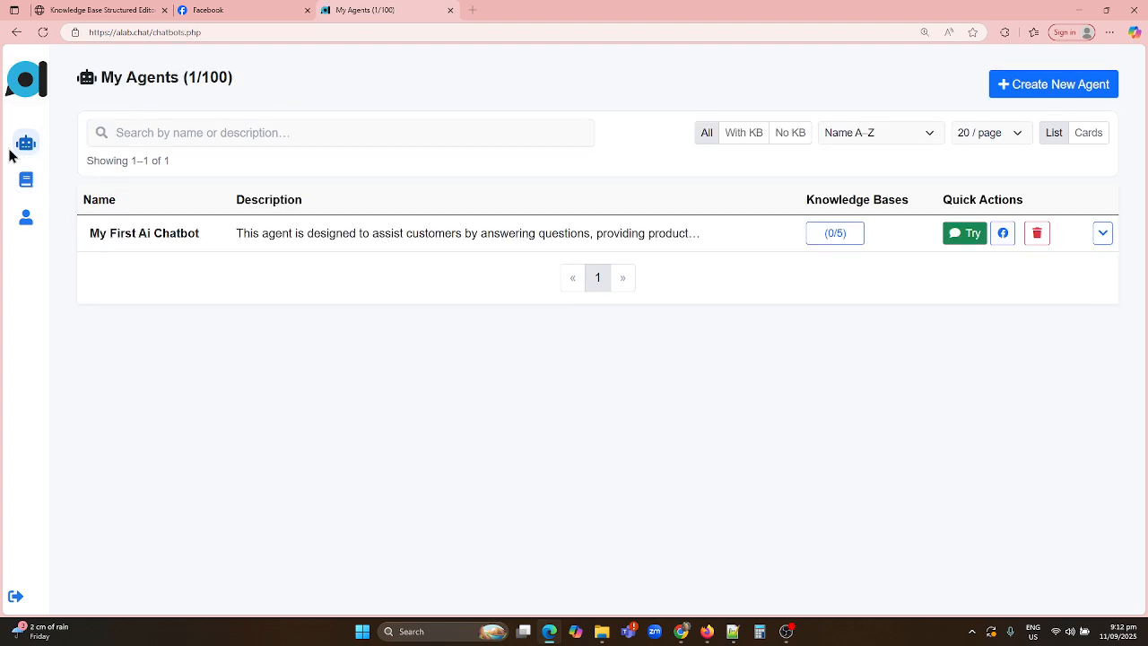
Link the knowledge_base document to My First Ai Chatbot, changing the usage note to refer to 'my Business'
left_click(847, 238)
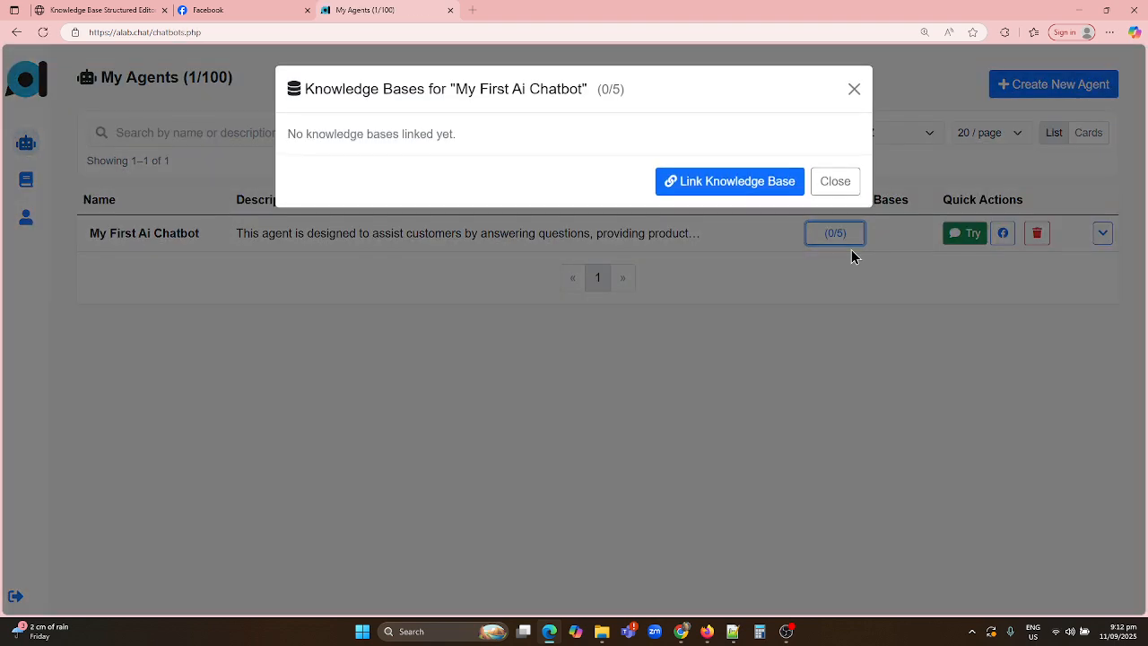
left_click(725, 184)
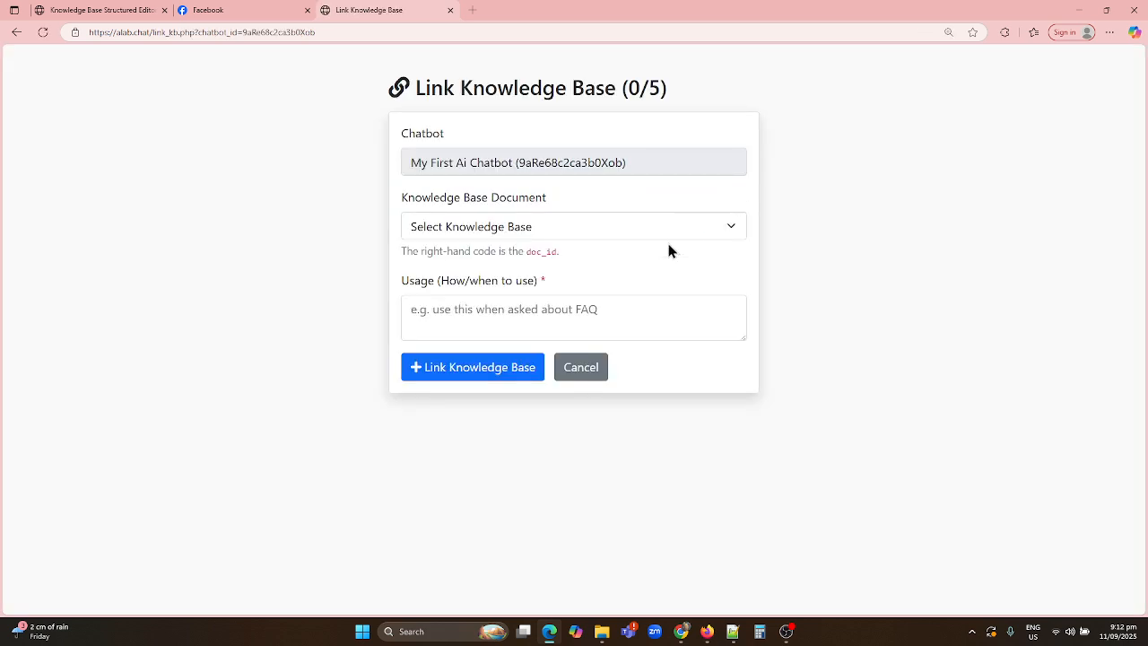
left_click(517, 229)
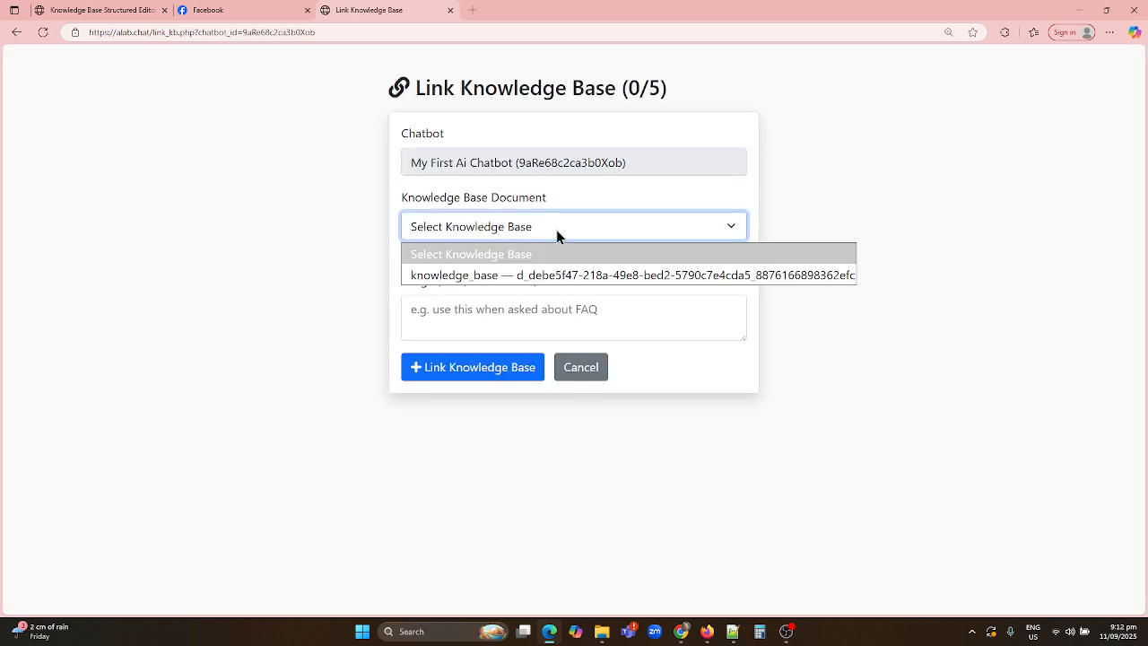
left_click(469, 274)
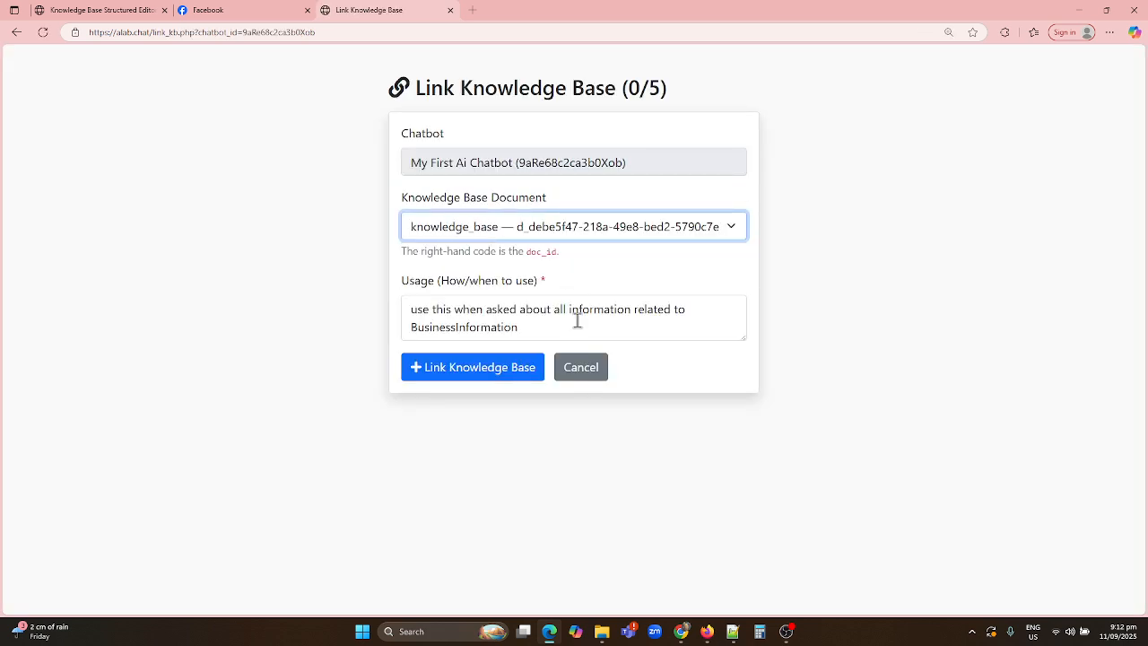
double_click(466, 328)
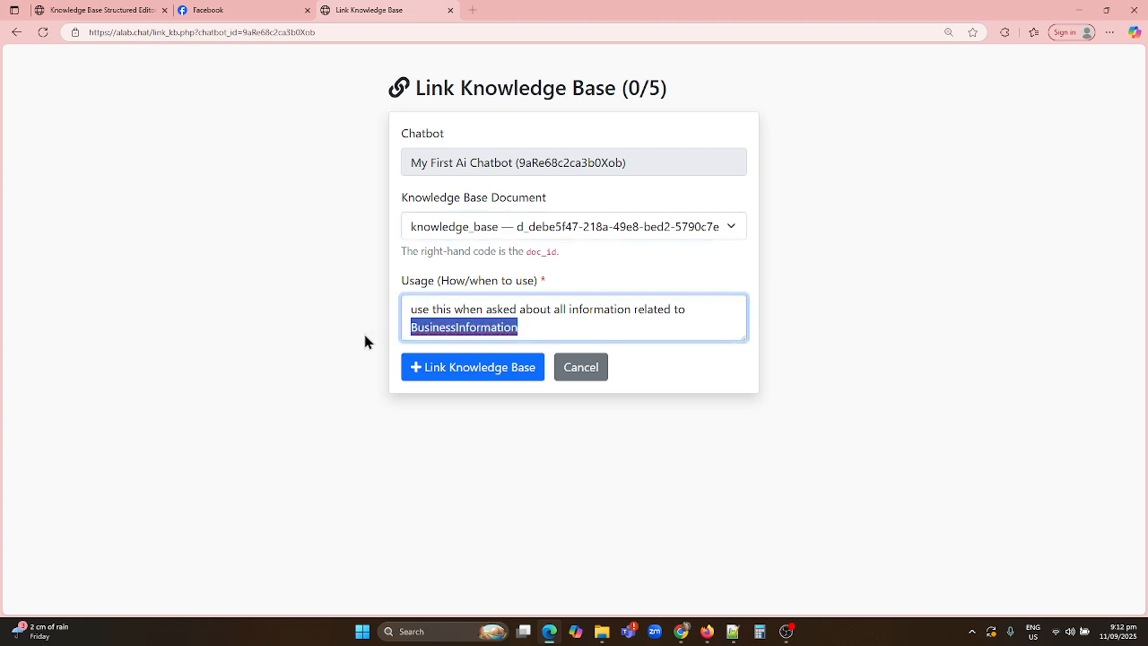
key("BackSpace")
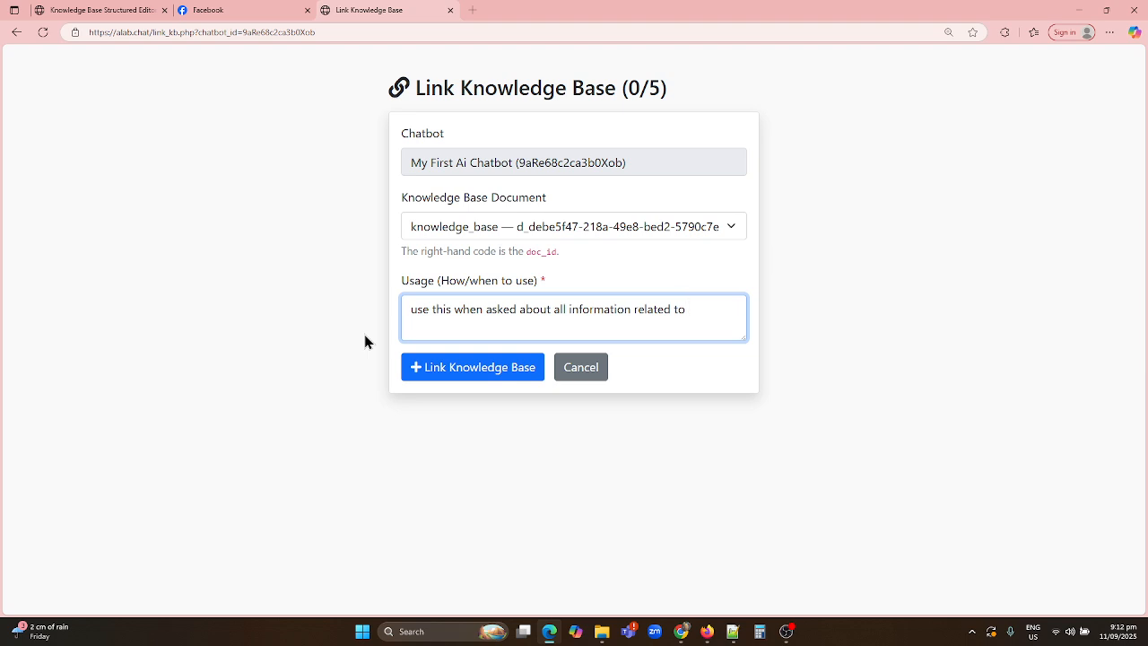
type("my Business")
left_click(465, 371)
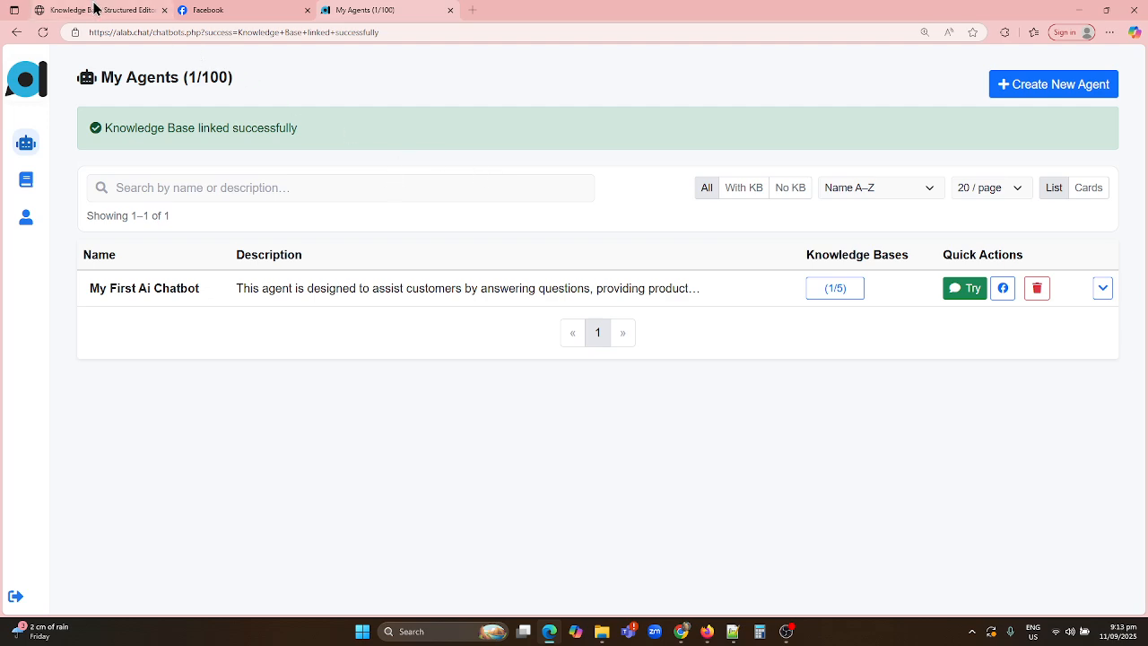
Make Edge a tall window at the top-left and split Facebook out into its own window
left_click_drag(619, 5, 594, 47)
left_click(352, 43)
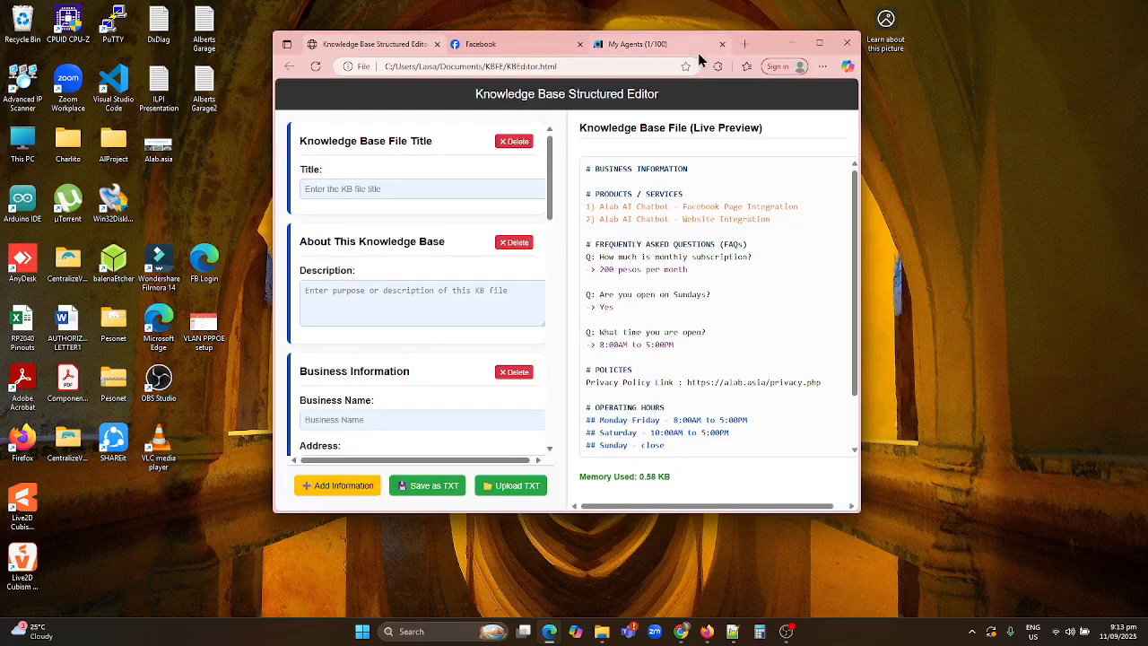
left_click_drag(763, 47, 493, 23)
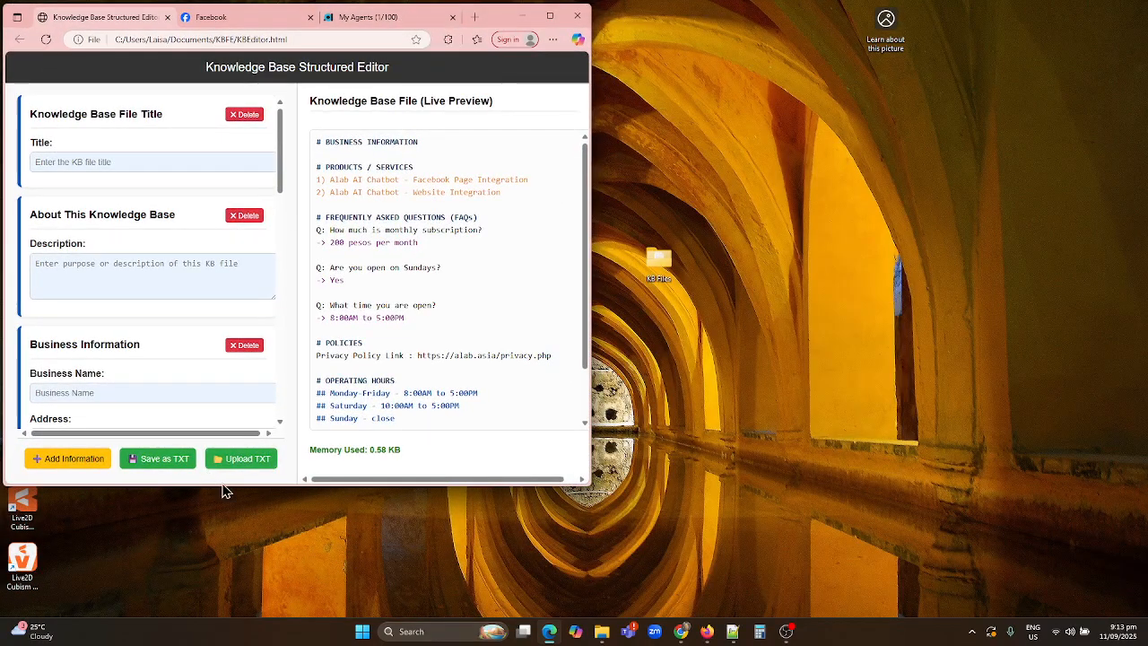
left_click_drag(220, 487, 215, 617)
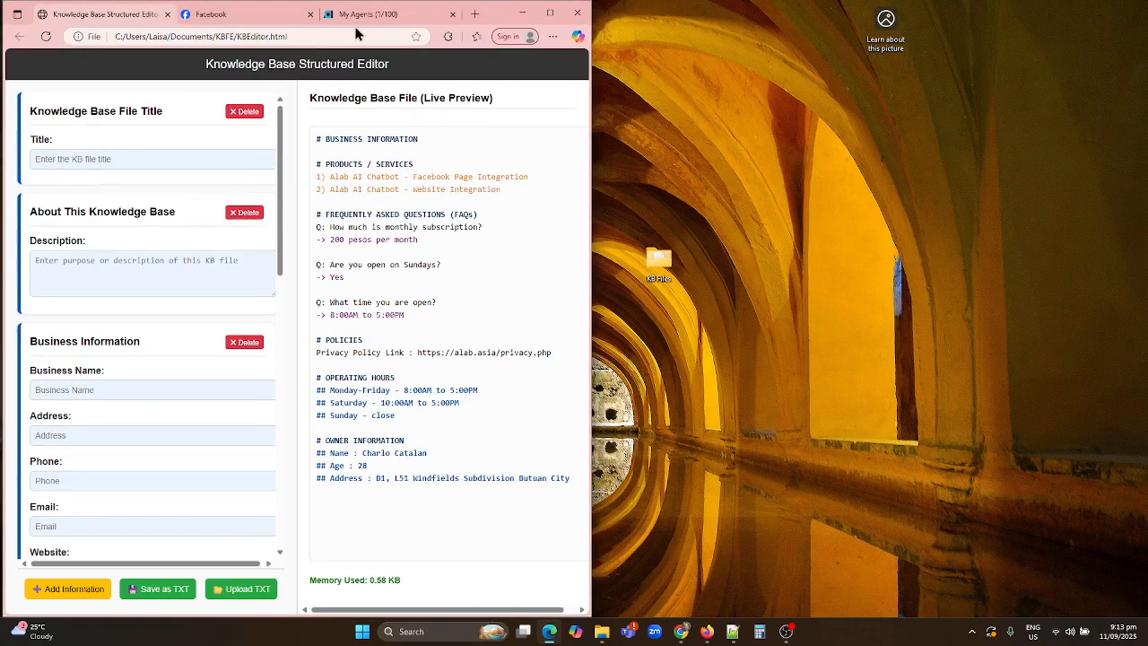
left_click(225, 13)
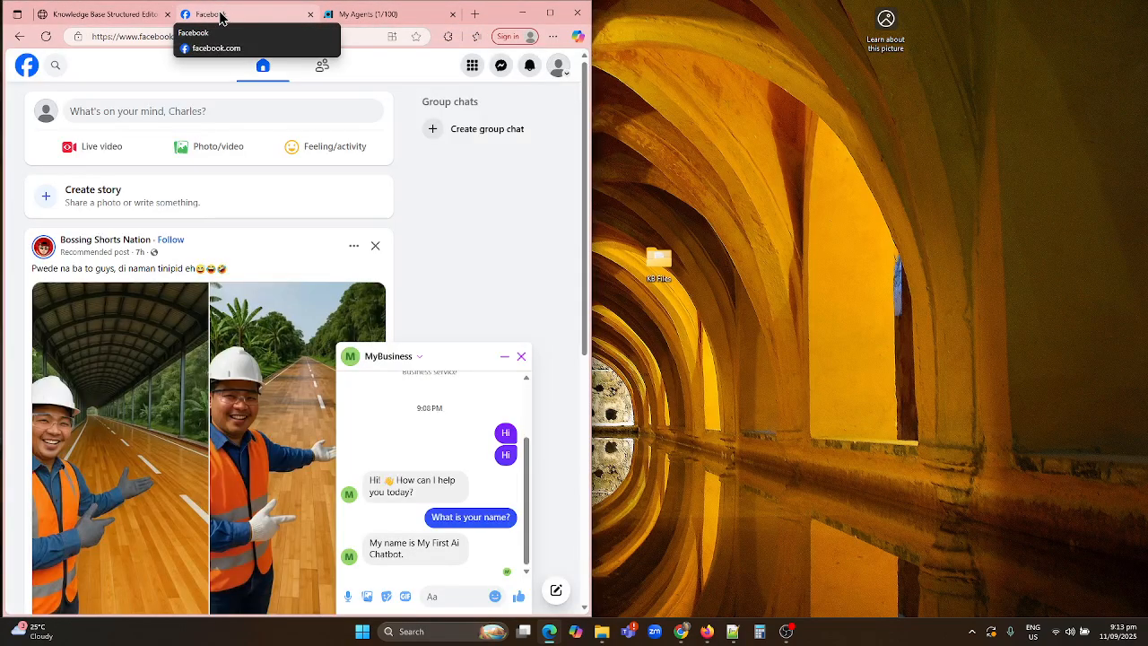
left_click_drag(220, 17, 628, 14)
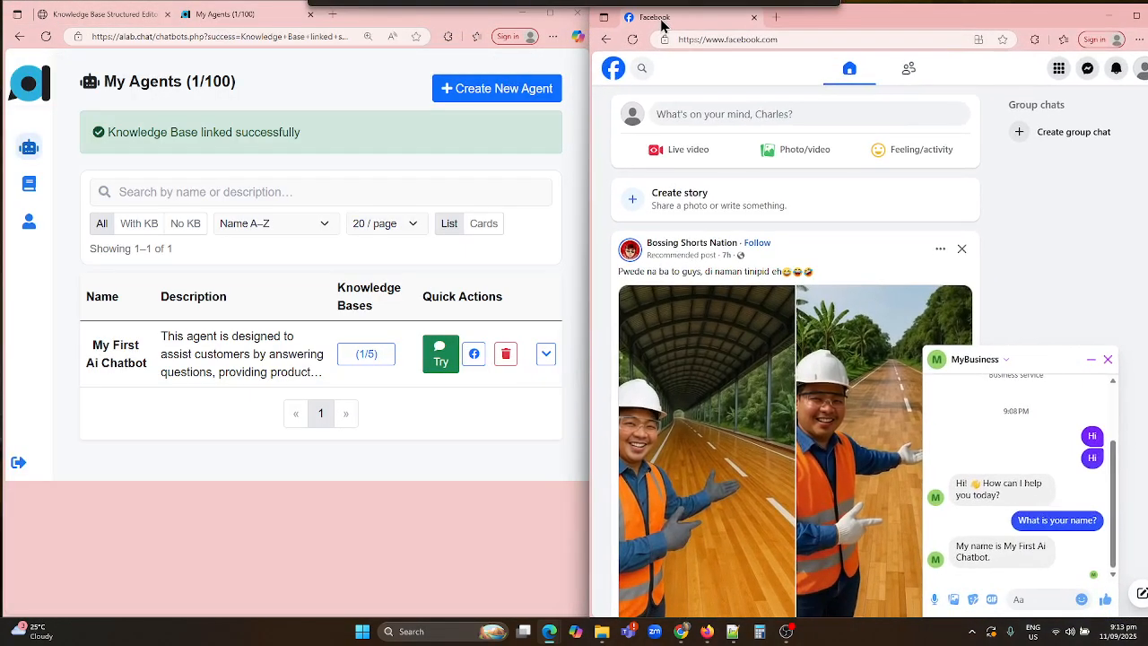
Ask MyBusiness 'Unsa imo mga productor?' and compare its reply with the knowledge base's two product lines
left_click(107, 12)
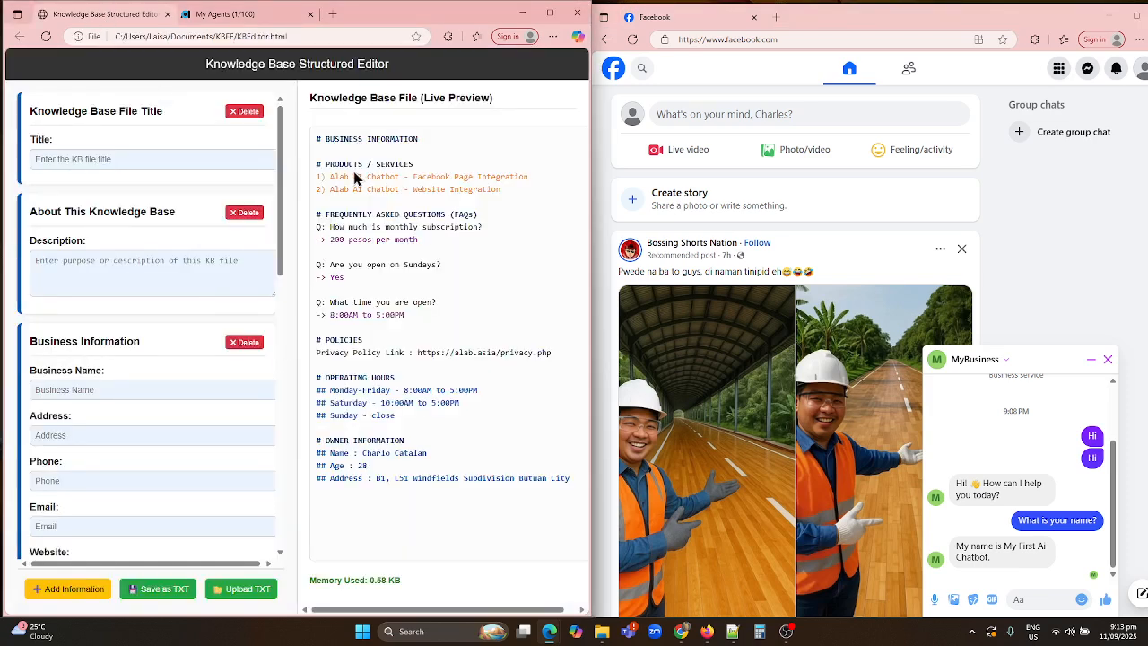
left_click(1021, 598)
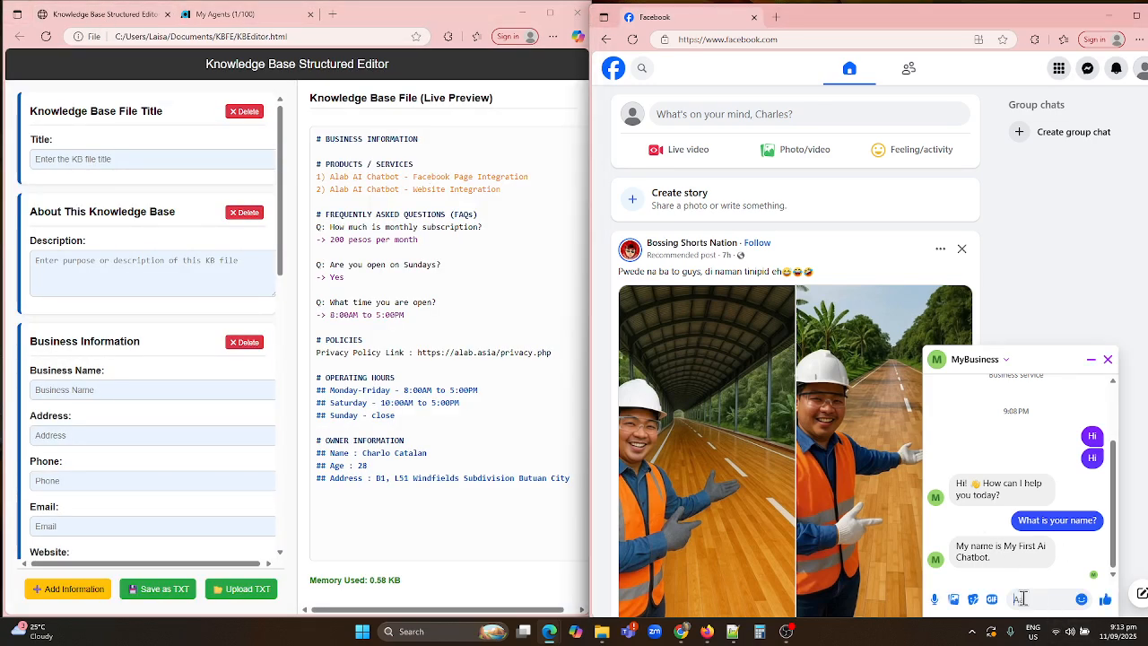
type("What a")
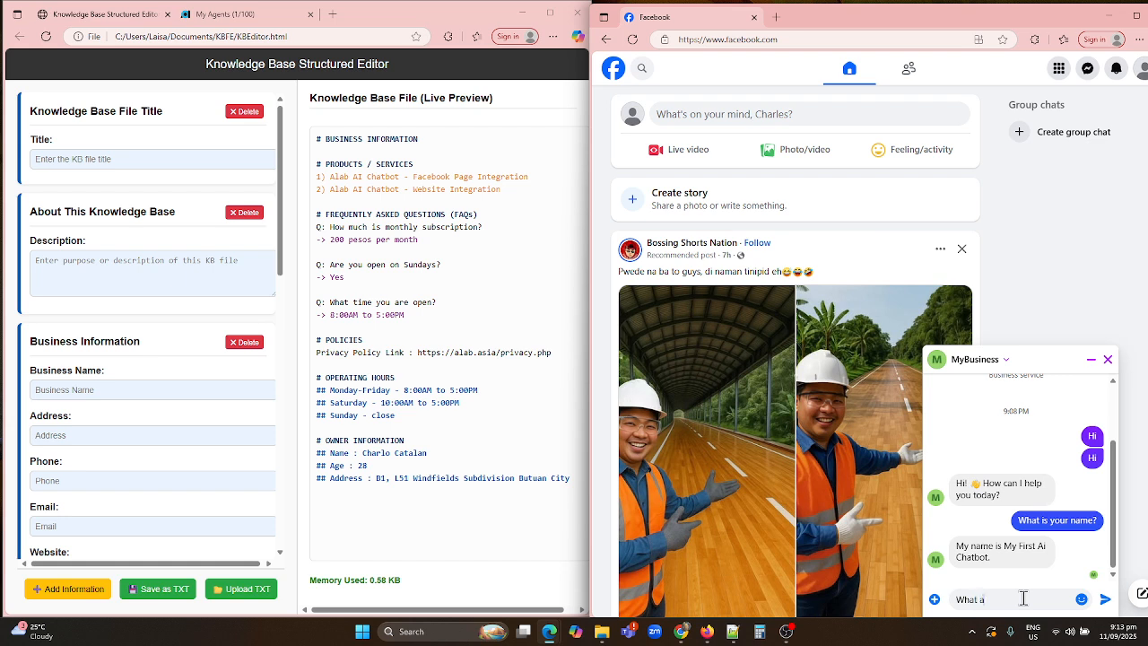
key("BackSpace")
key("BackSpace")
key("BackSpace")
key("BackSpace")
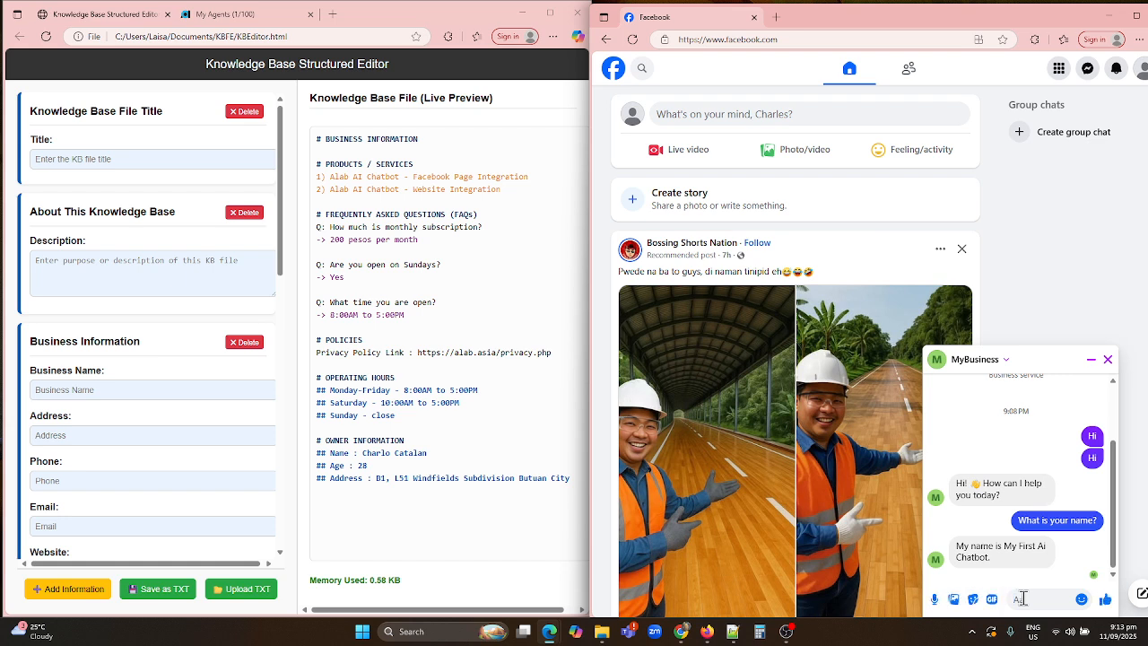
type("Unsa imo mga productor?")
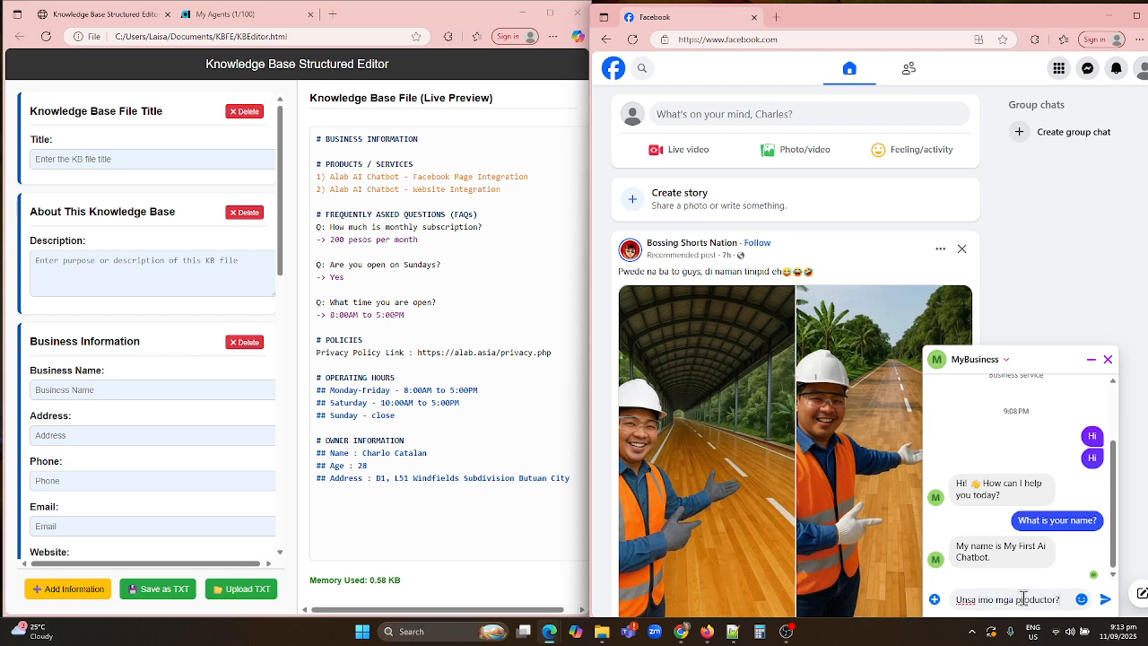
key("Return")
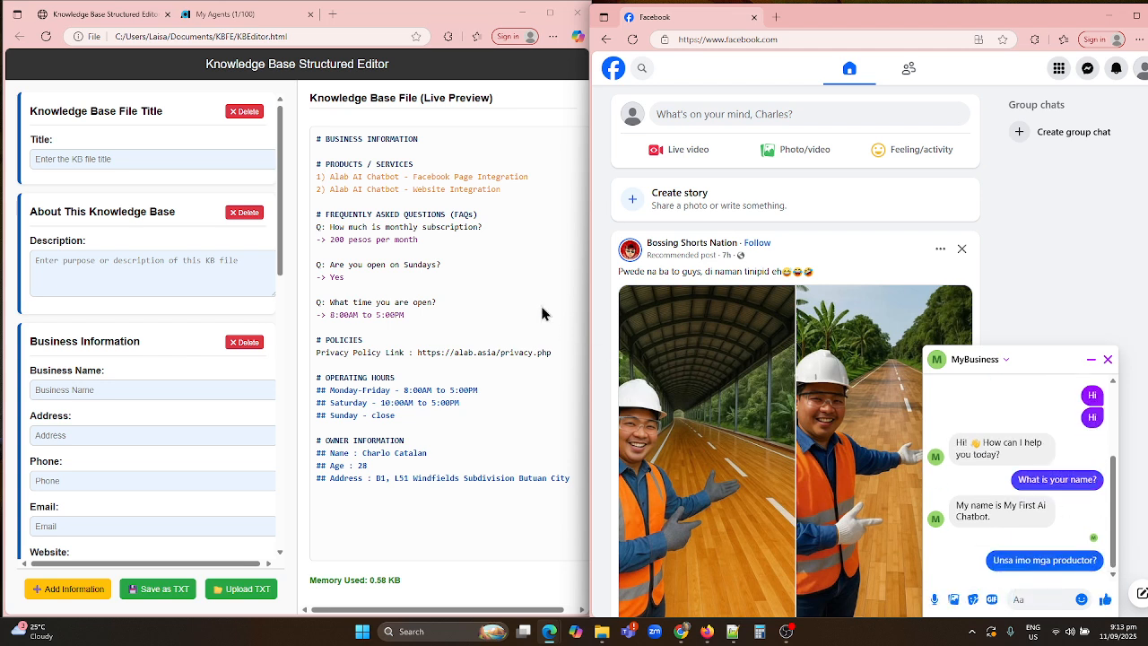
left_click_drag(318, 175, 525, 190)
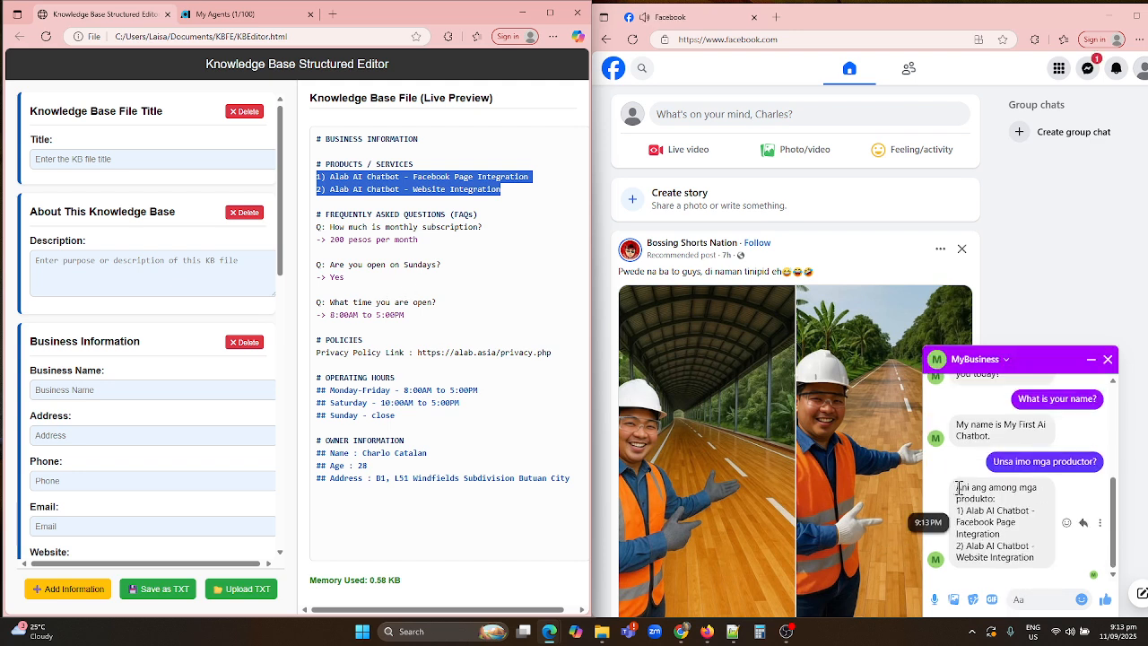
Highlight the monthly subscription question, then send 'Pila ang presyo?' to MyBusiness in Messenger
left_click_drag(959, 487, 1036, 558)
left_click(1041, 600)
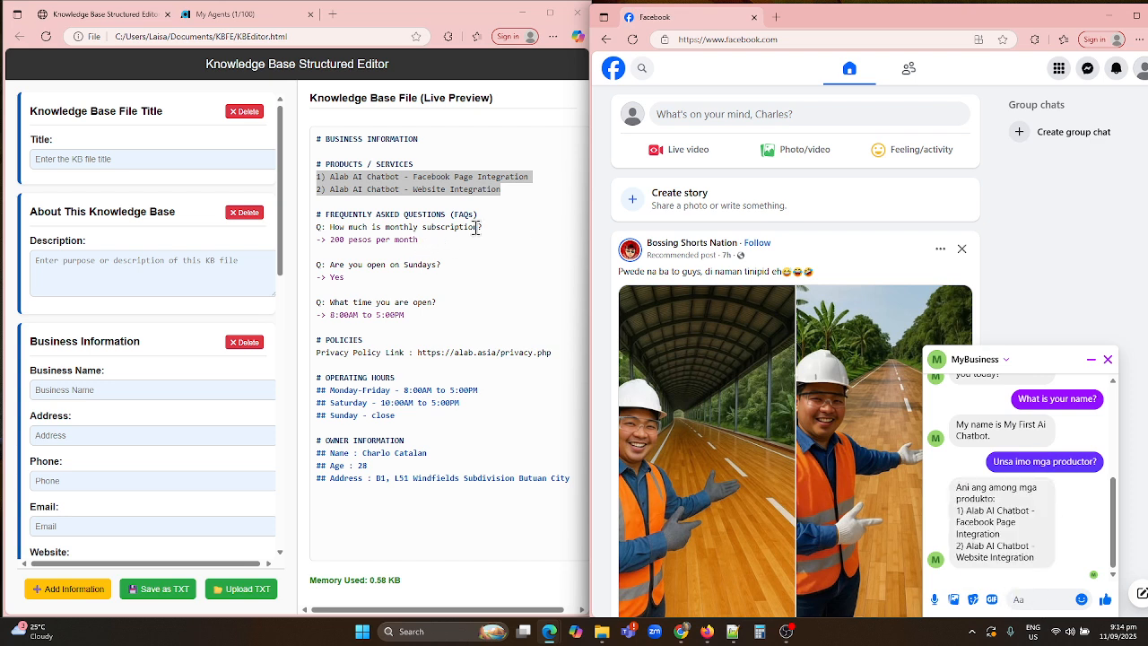
left_click_drag(482, 227, 329, 227)
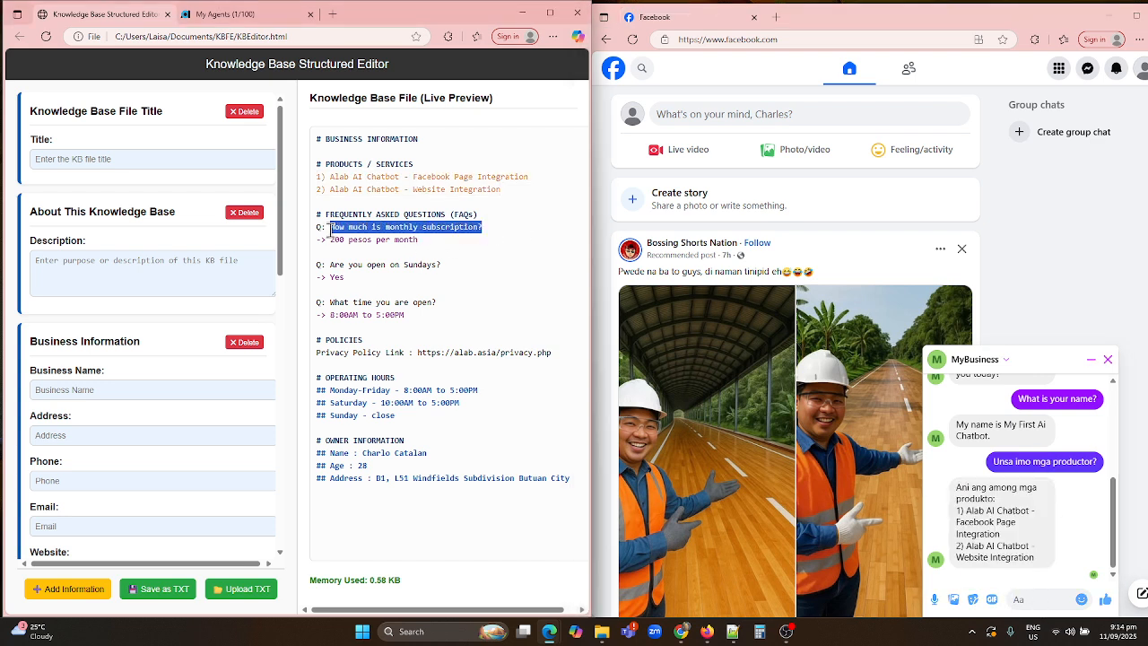
left_click(1028, 587)
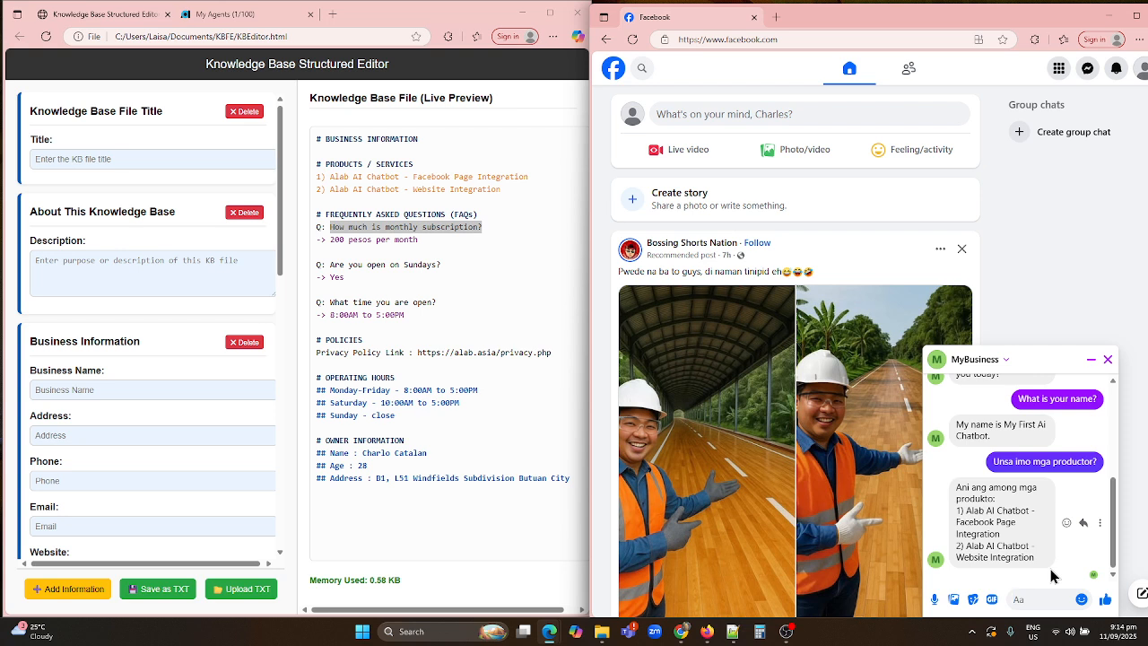
type("Pila an")
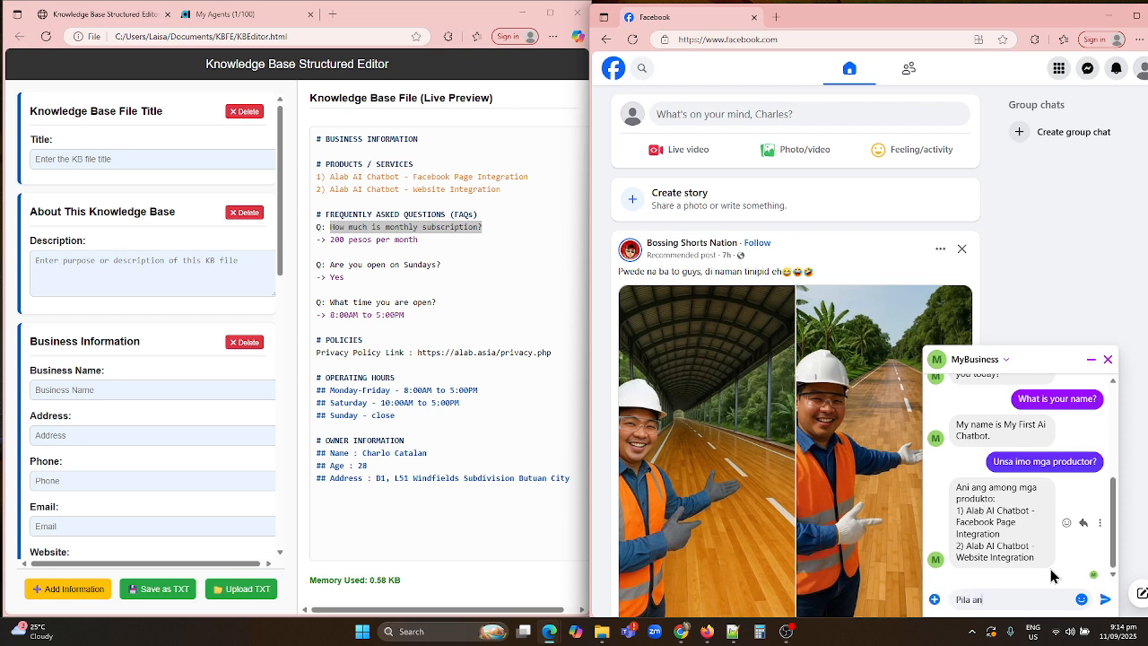
type("g presyo?")
key("Return")
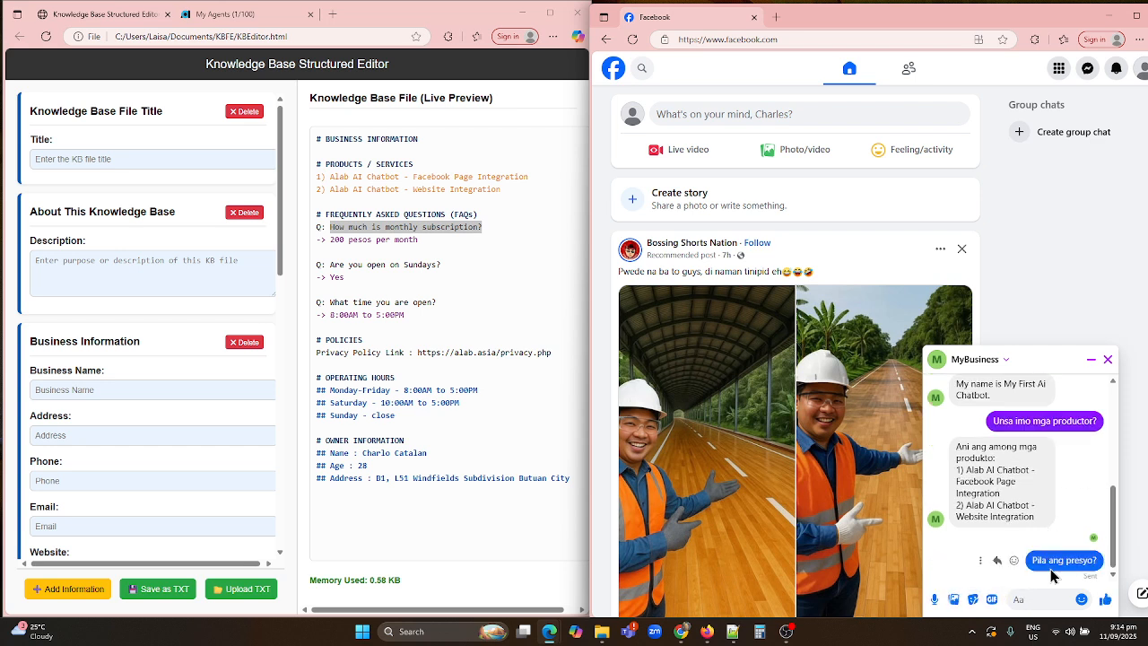